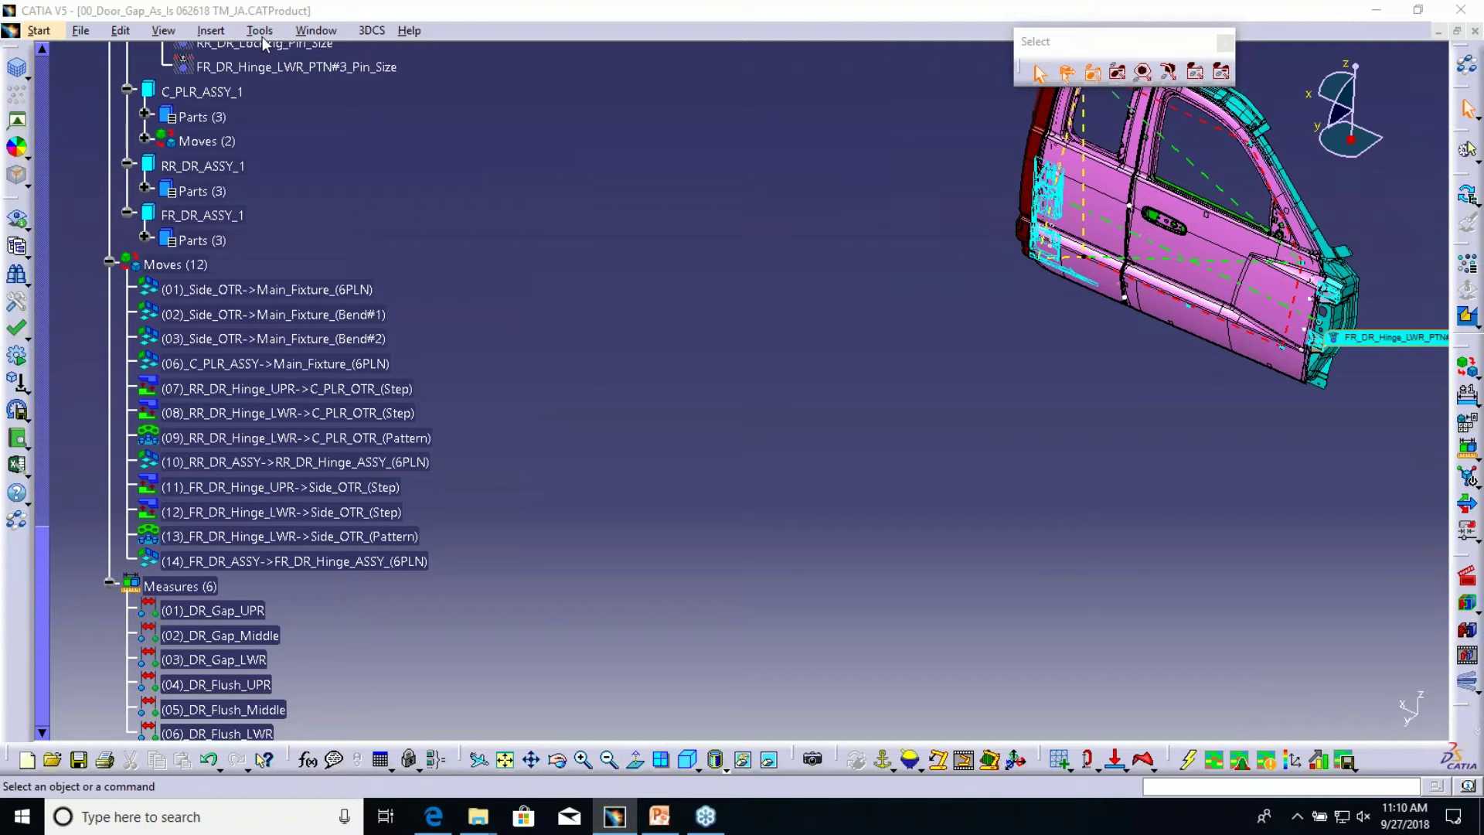
- Put the door assembly in animation mode, orbit it, and review the datum and fixture tolerance drawing slide
left_click(621, 148)
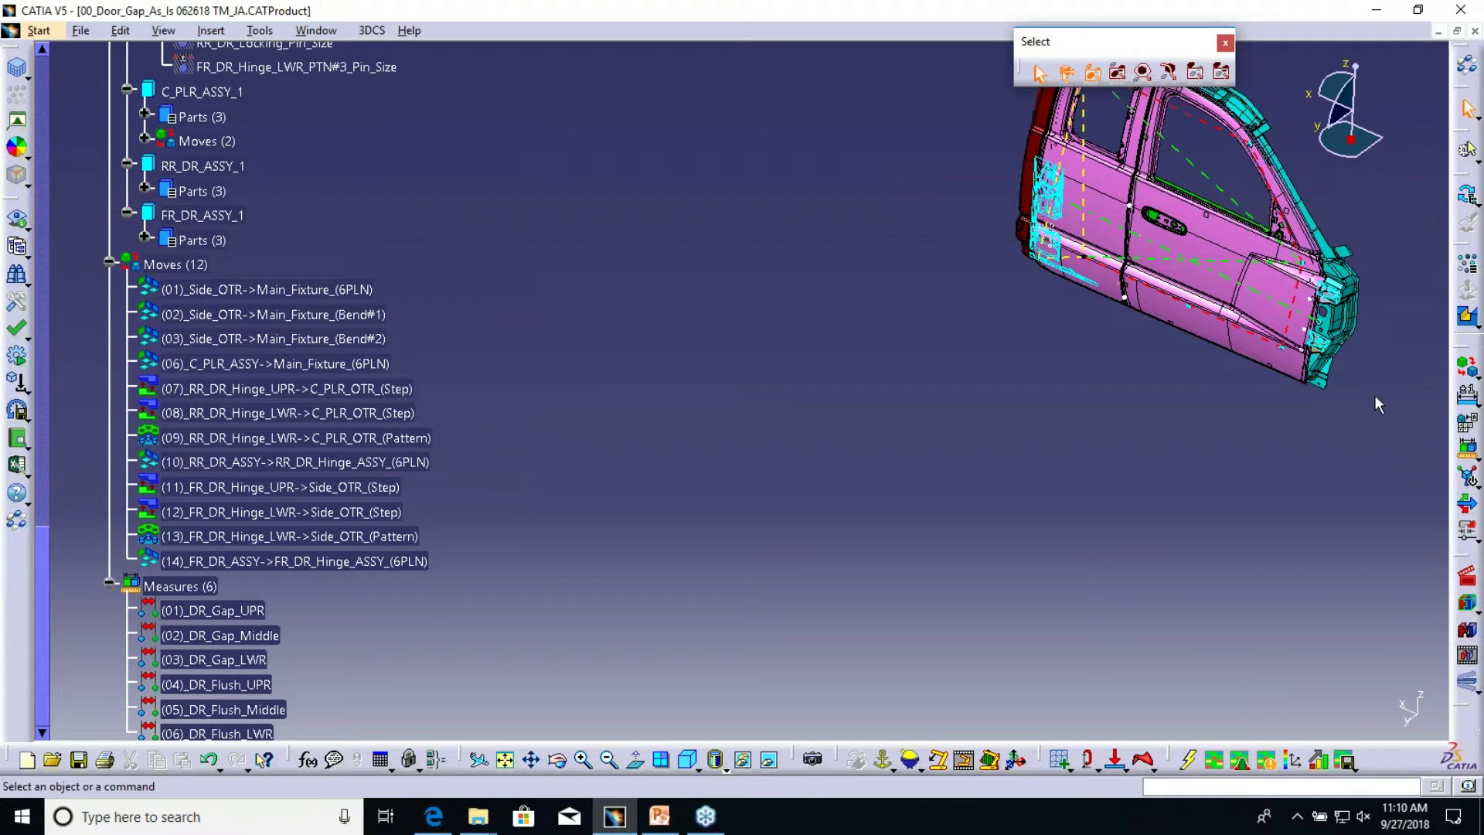
left_click(1444, 586)
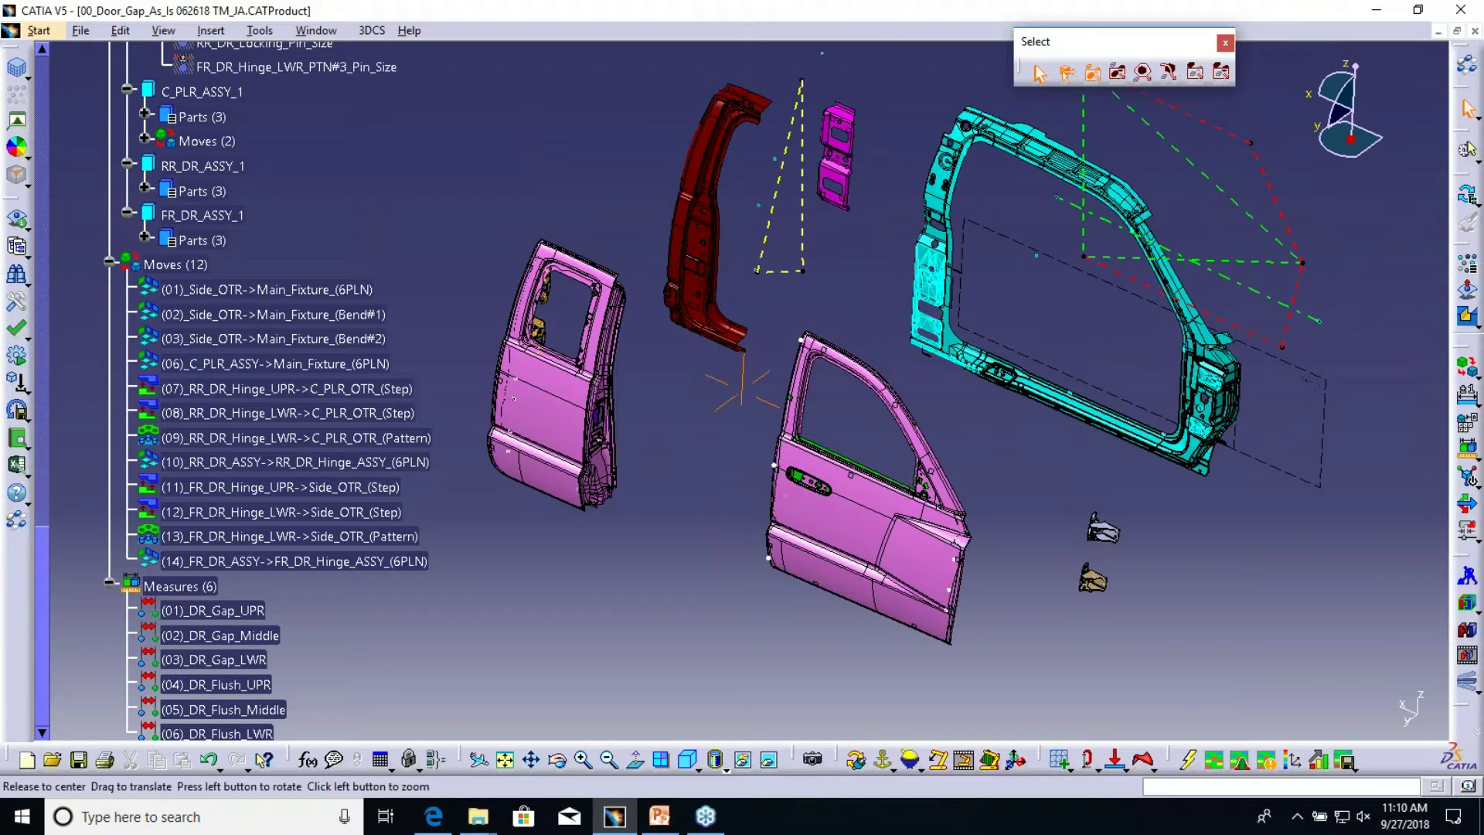
middle_click_drag(741, 414, 788, 450)
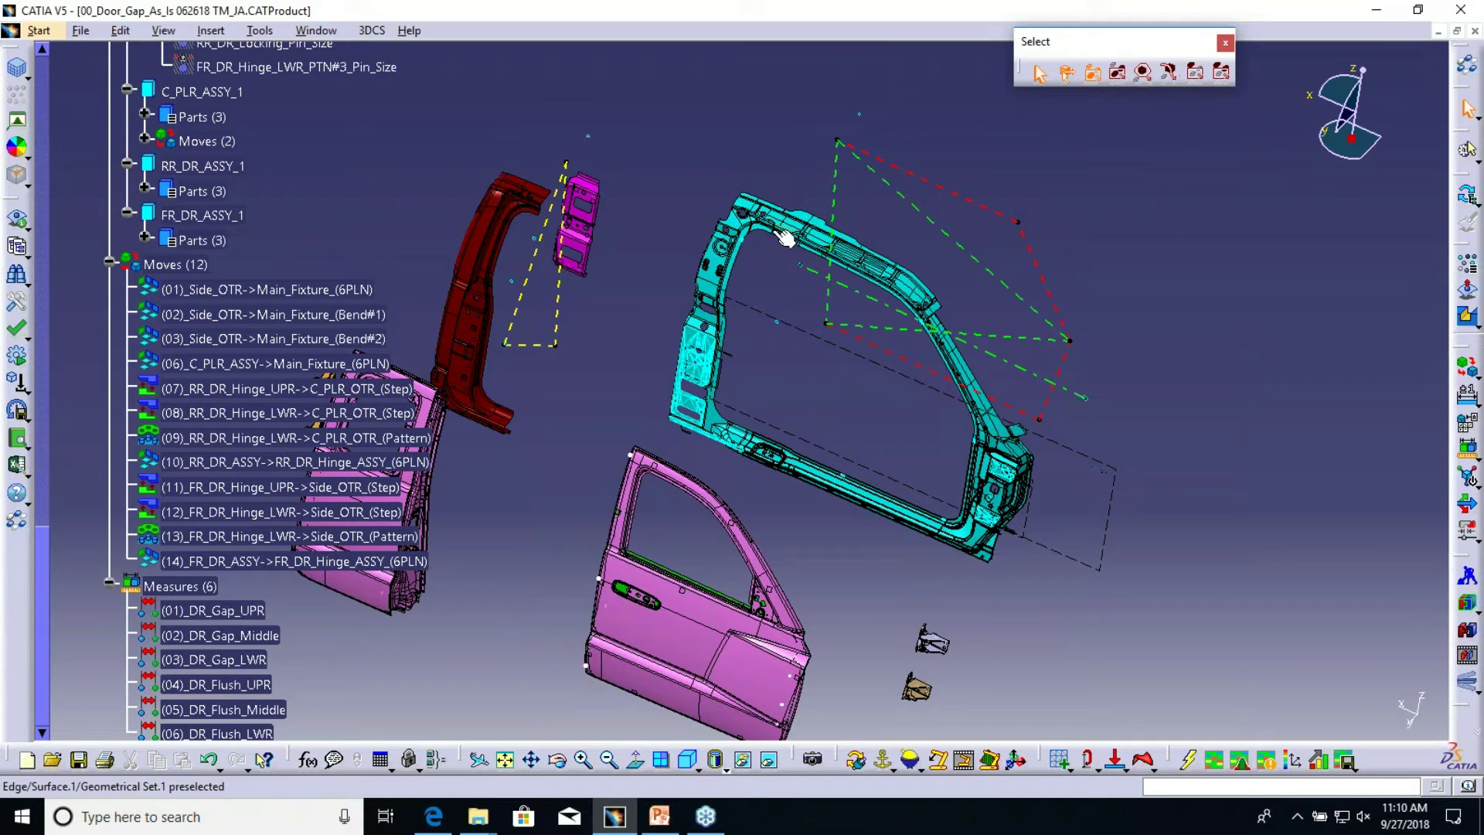
left_click(659, 815)
left_click(229, 457)
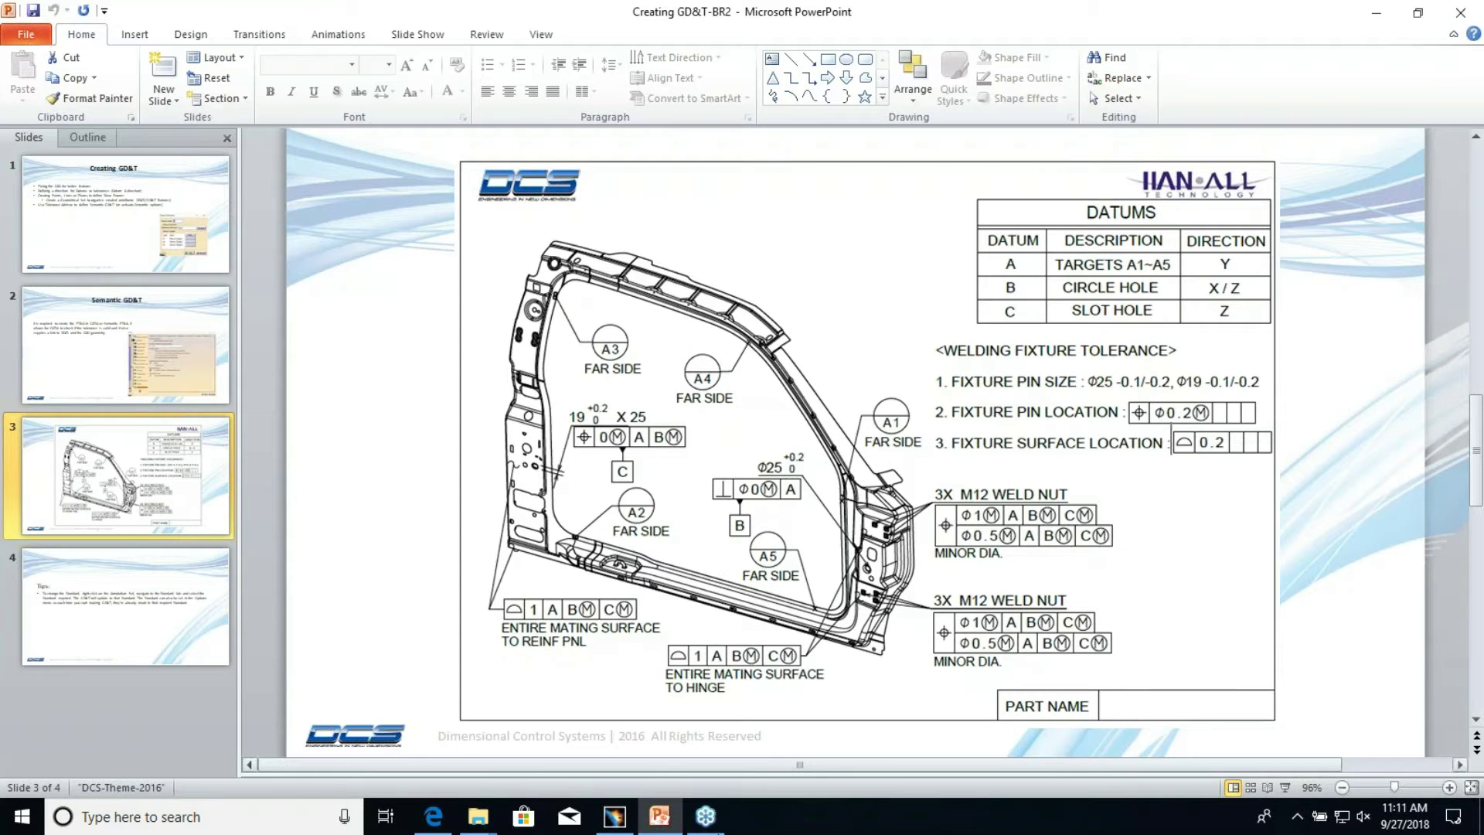
- Back in CATIA, switch to the Side_OTR_REV2.CATPart window and orbit to the pillar holes
left_click(614, 819)
left_click(1296, 604)
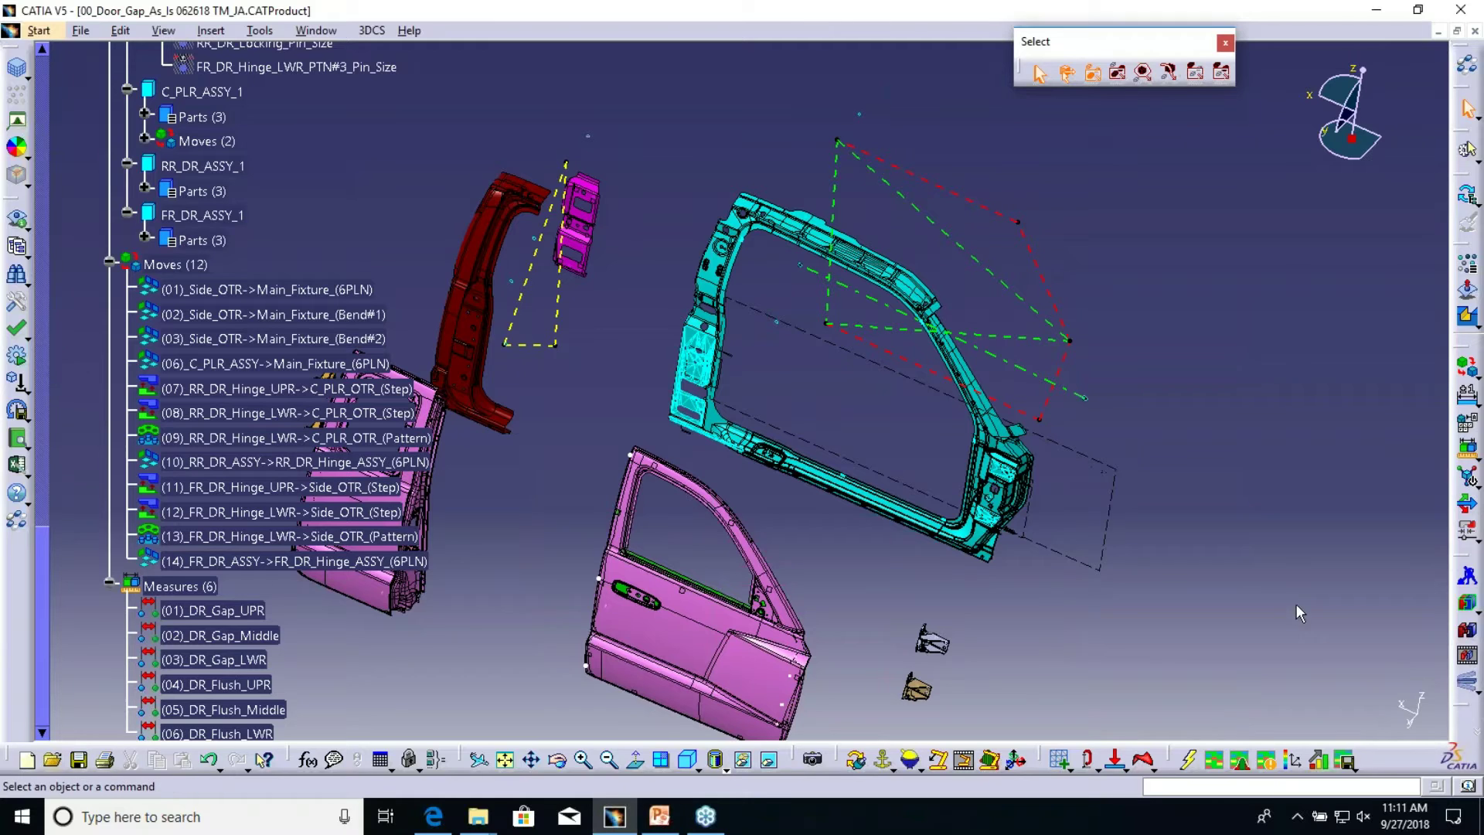
left_click(324, 31)
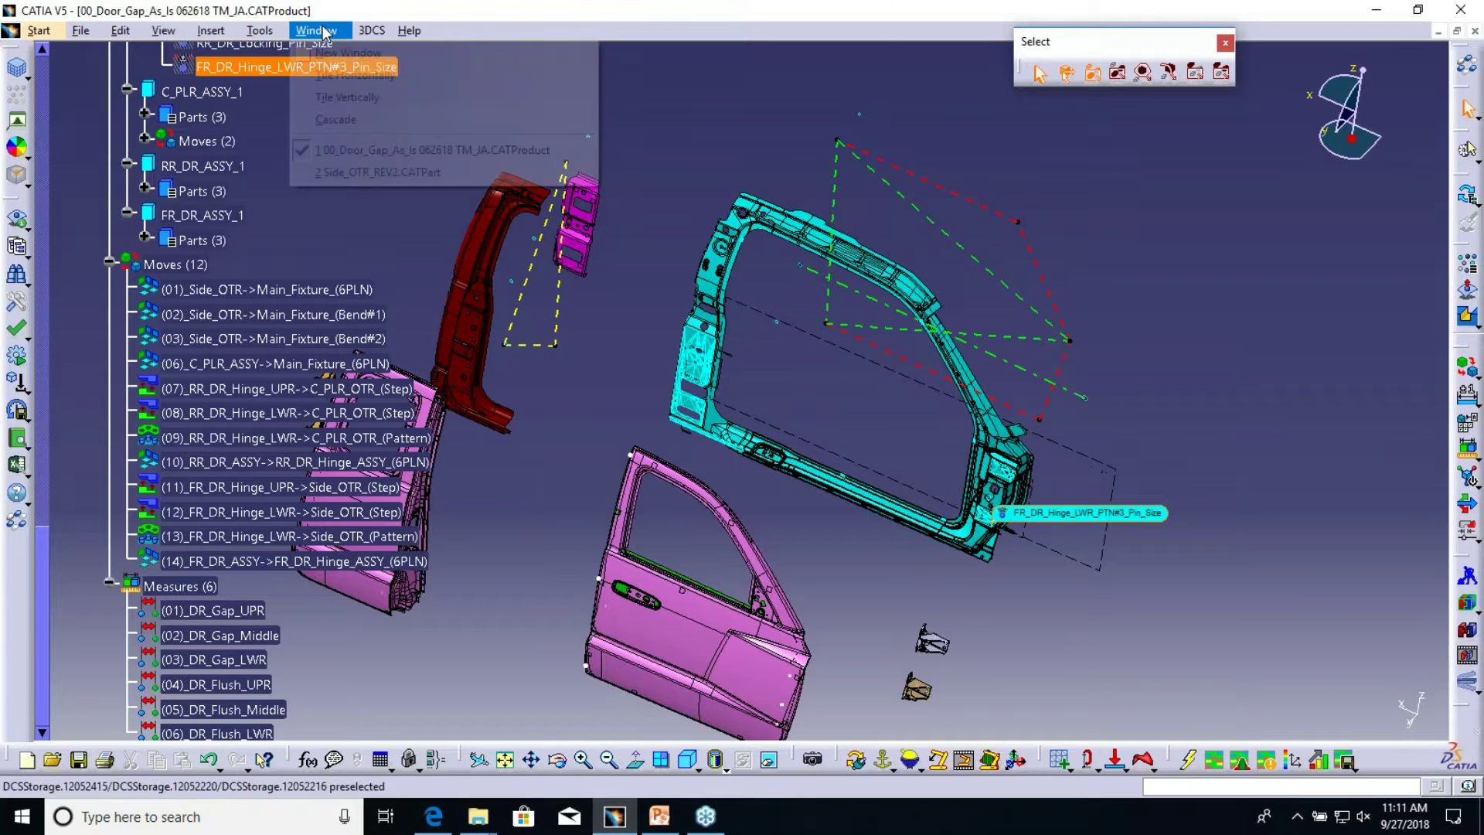
left_click(377, 172)
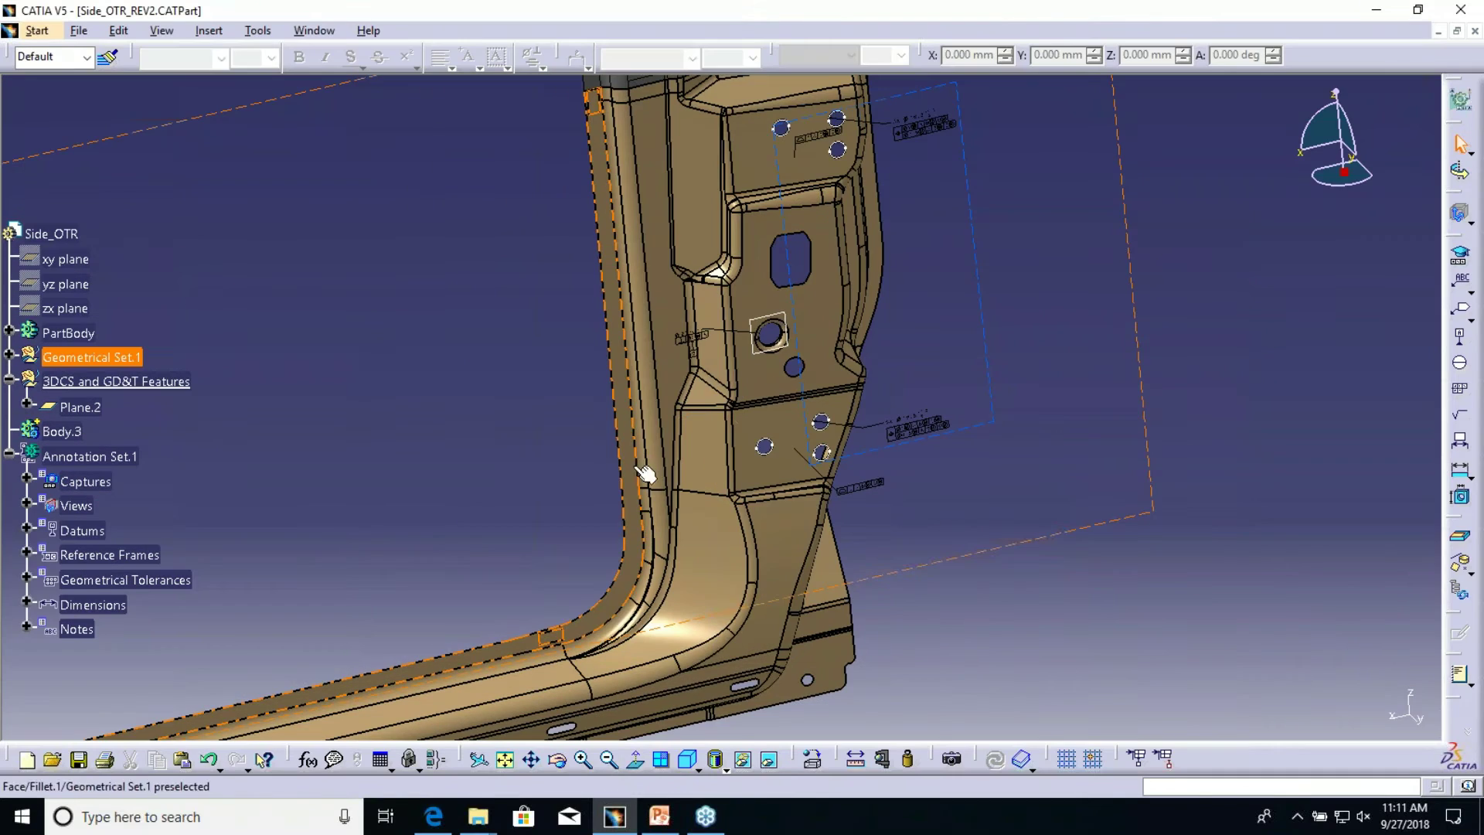
mouse_move(630, 421)
middle_mouse_down()
mouse_move(668, 381)
mouse_move(684, 427)
middle_mouse_up()
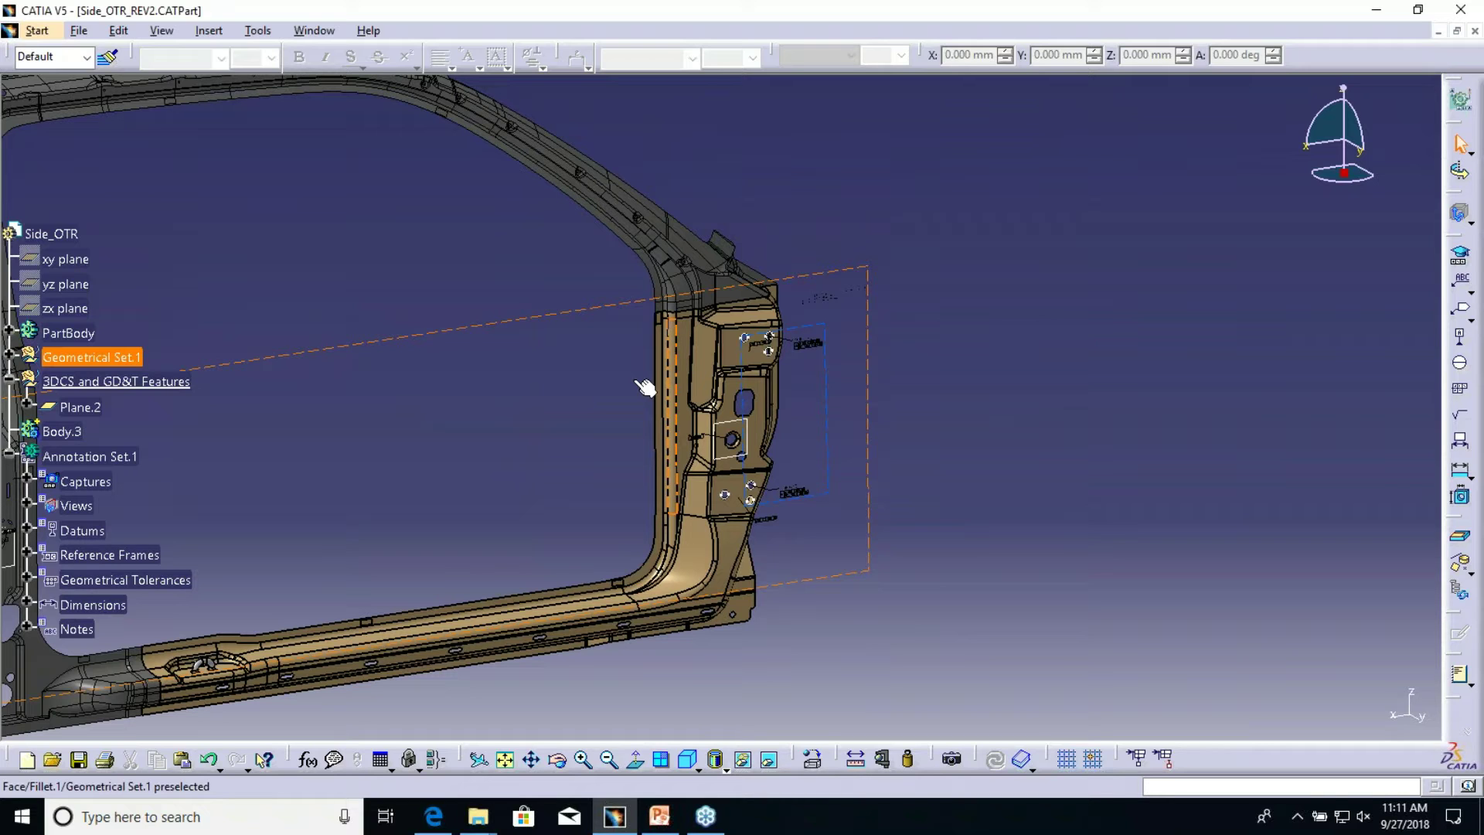
left_click(1460, 260)
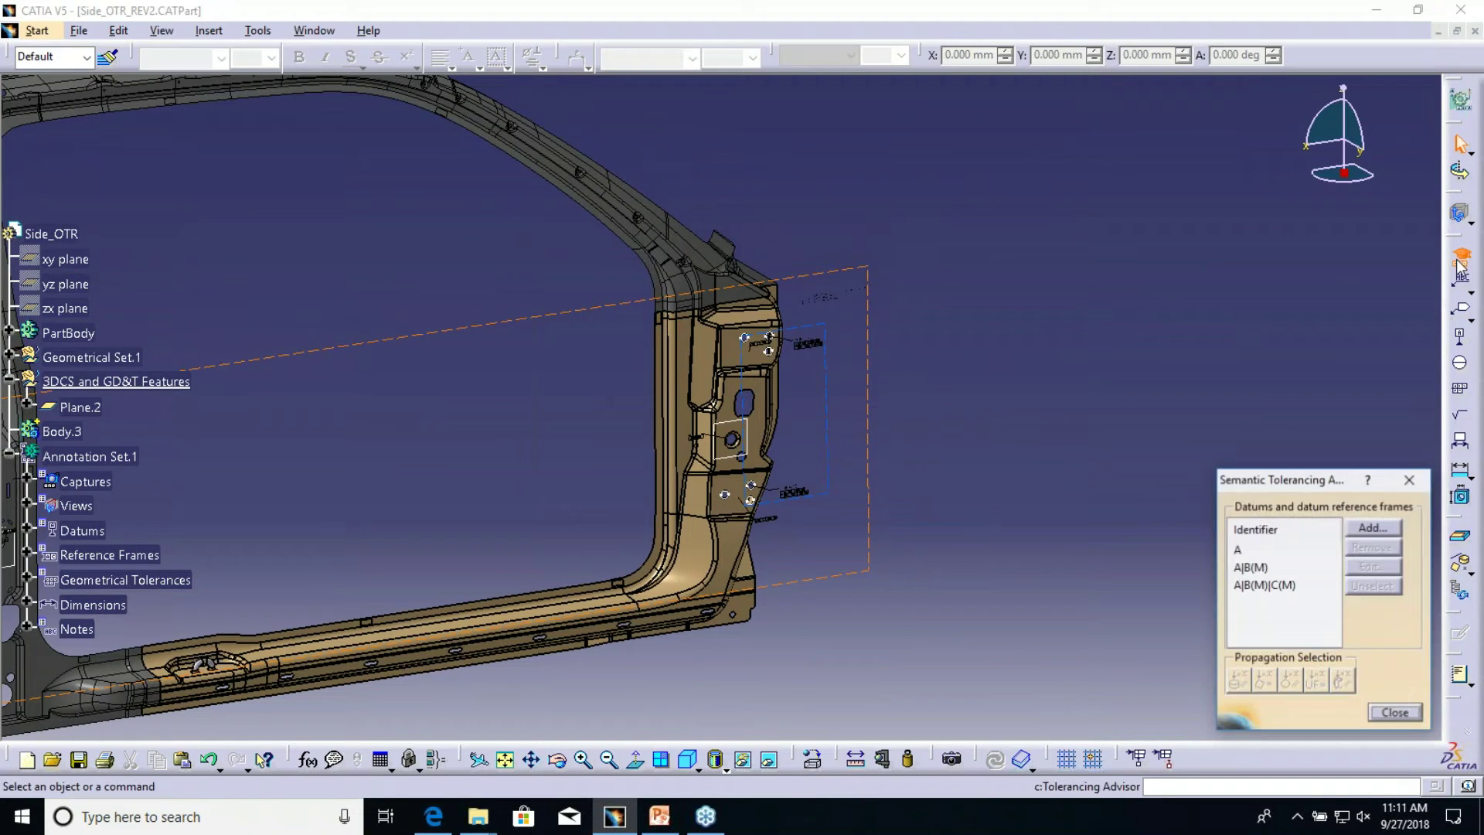
left_click_drag(1303, 475, 1108, 317)
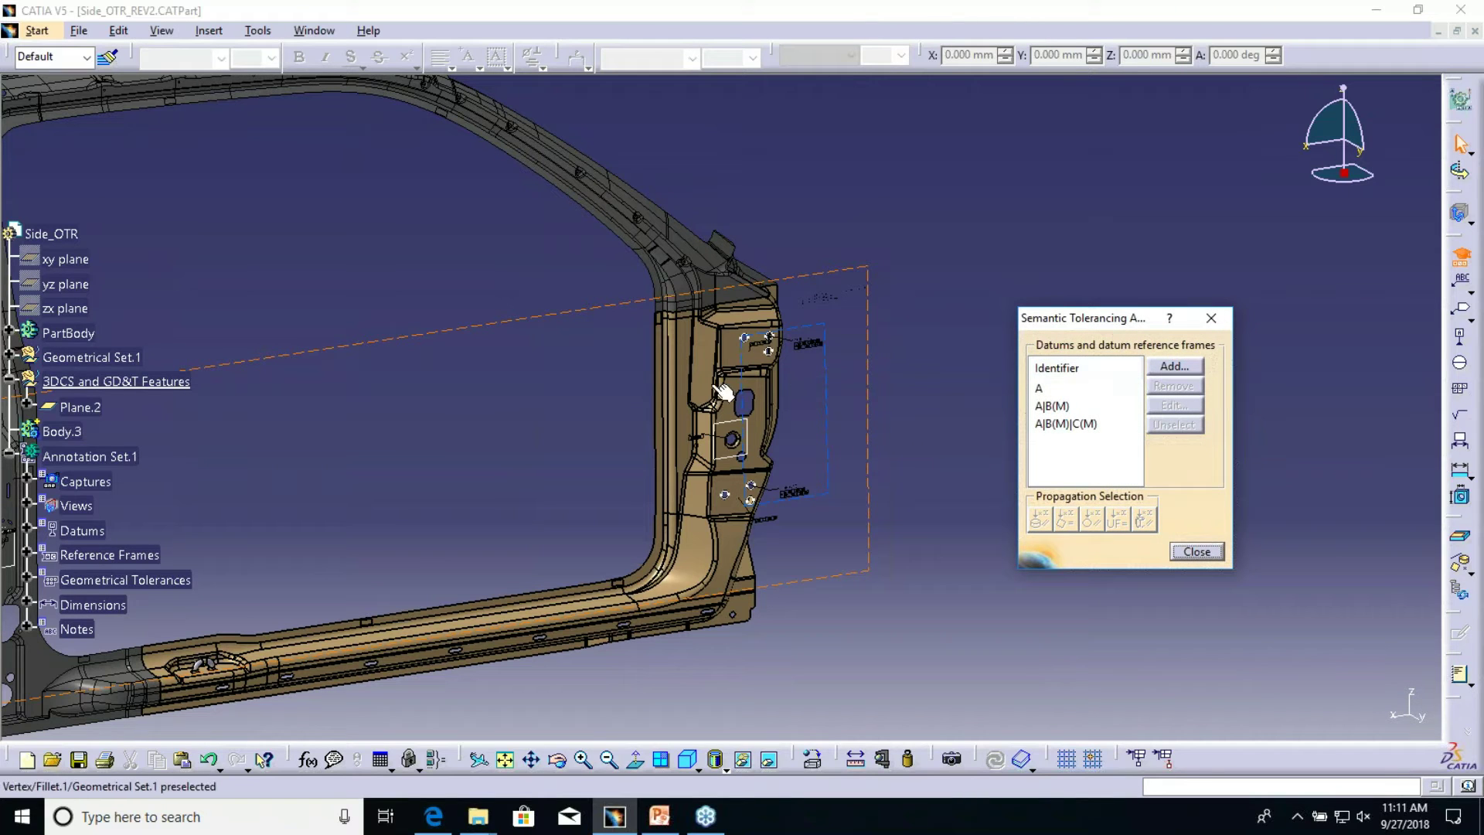
left_click(704, 363)
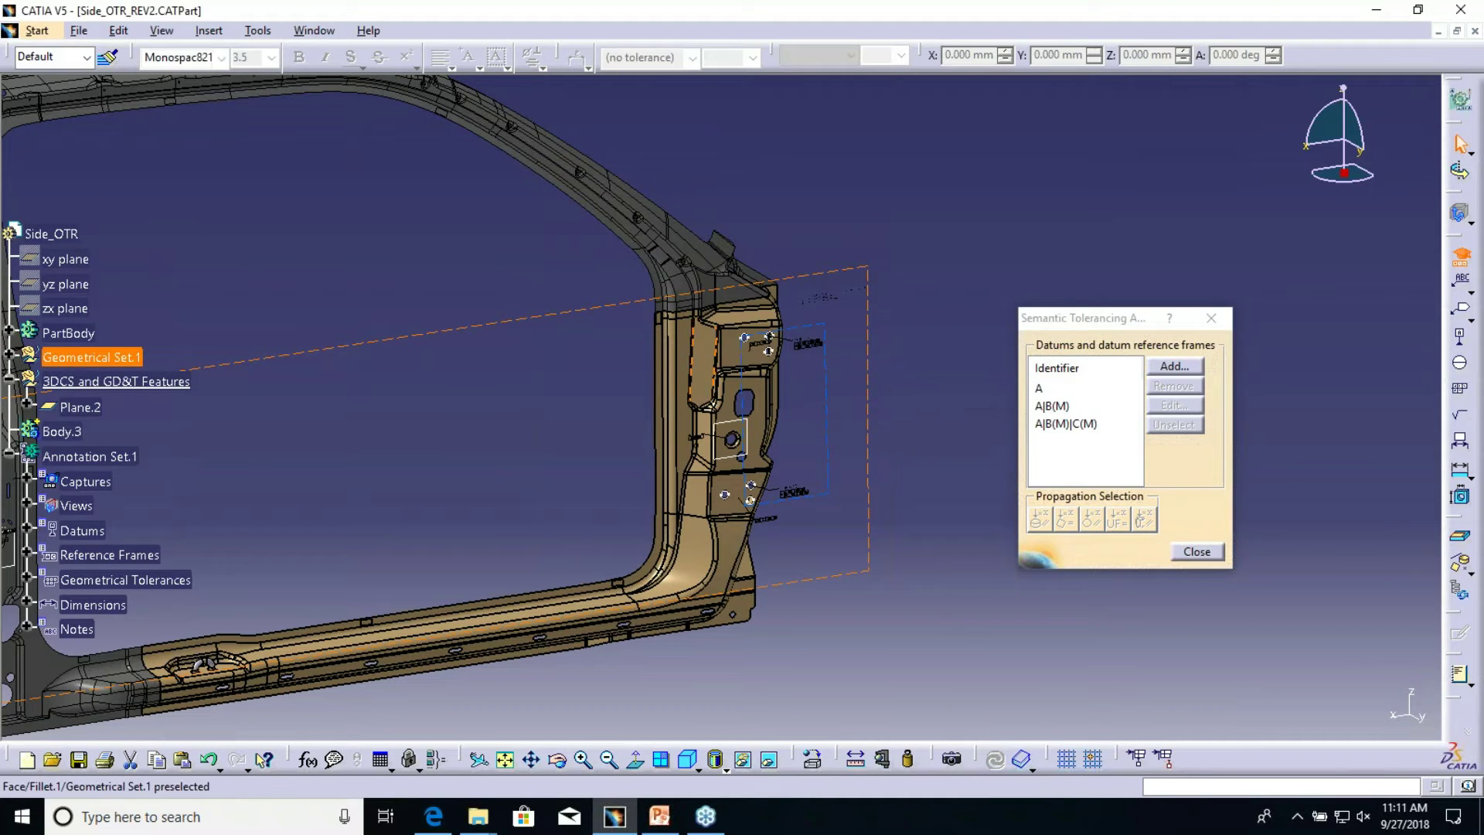
left_click_drag(1128, 314, 1111, 317)
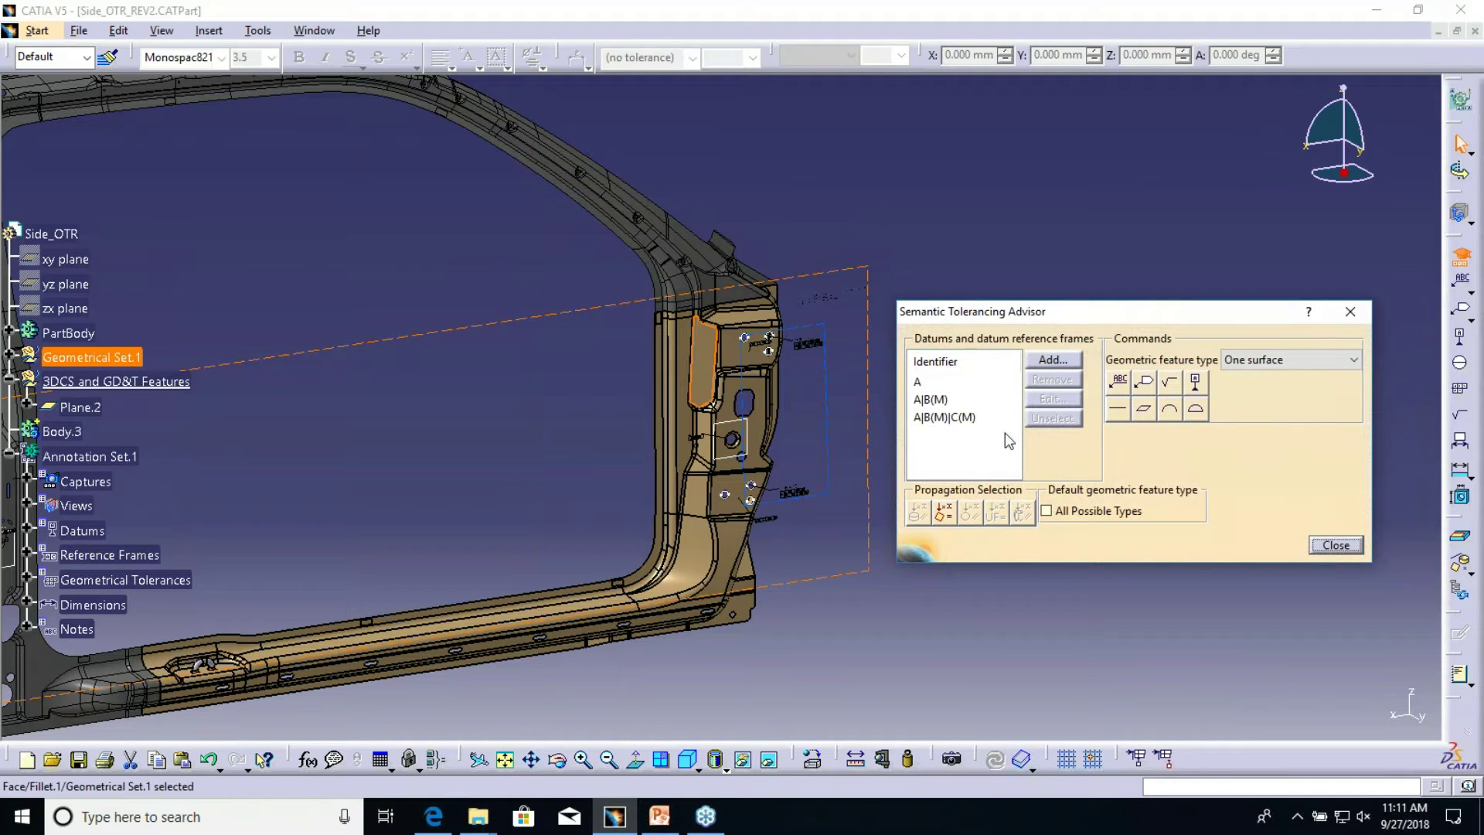
left_click(975, 421)
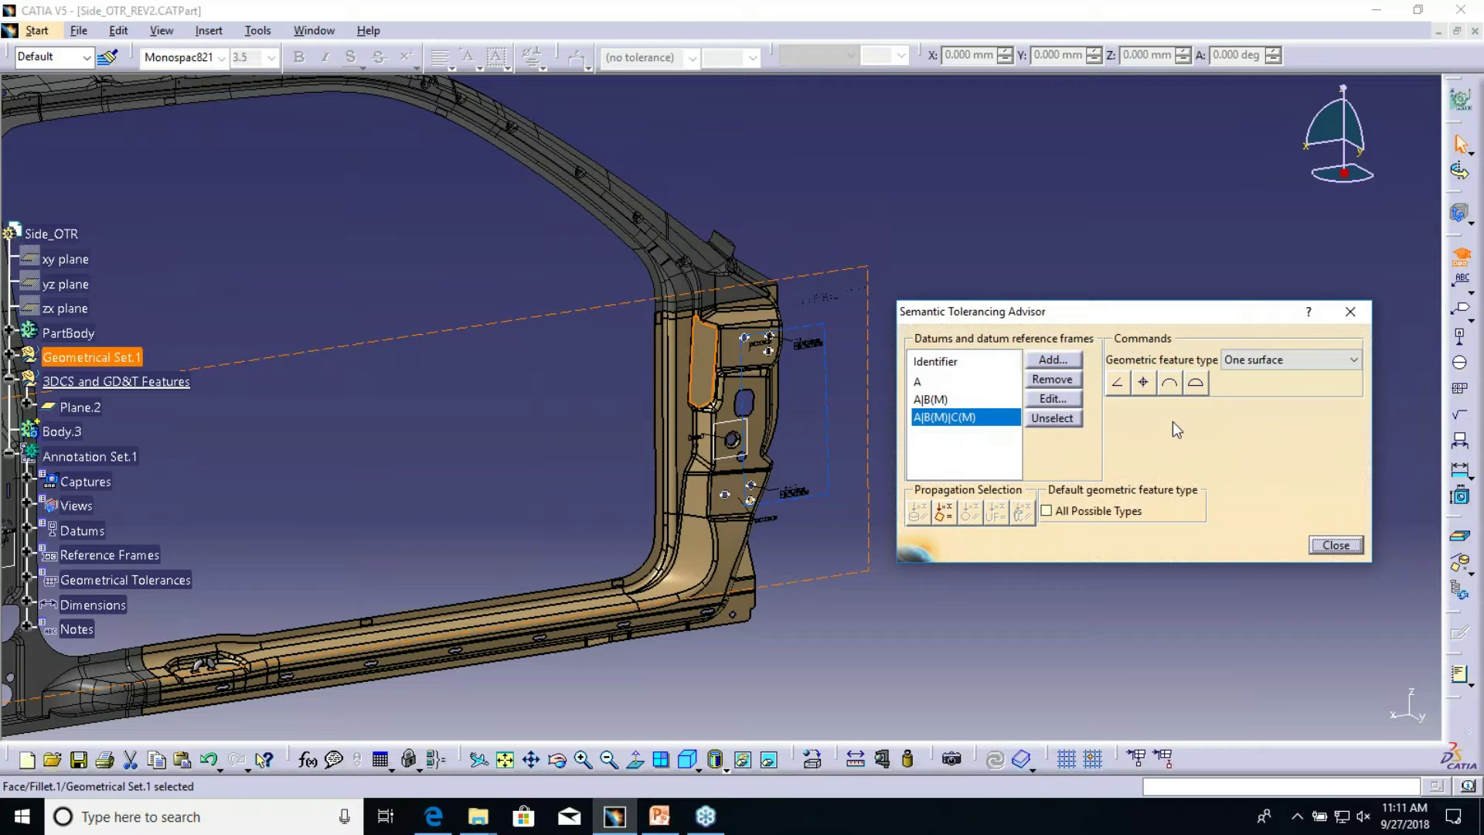
left_click(1144, 383)
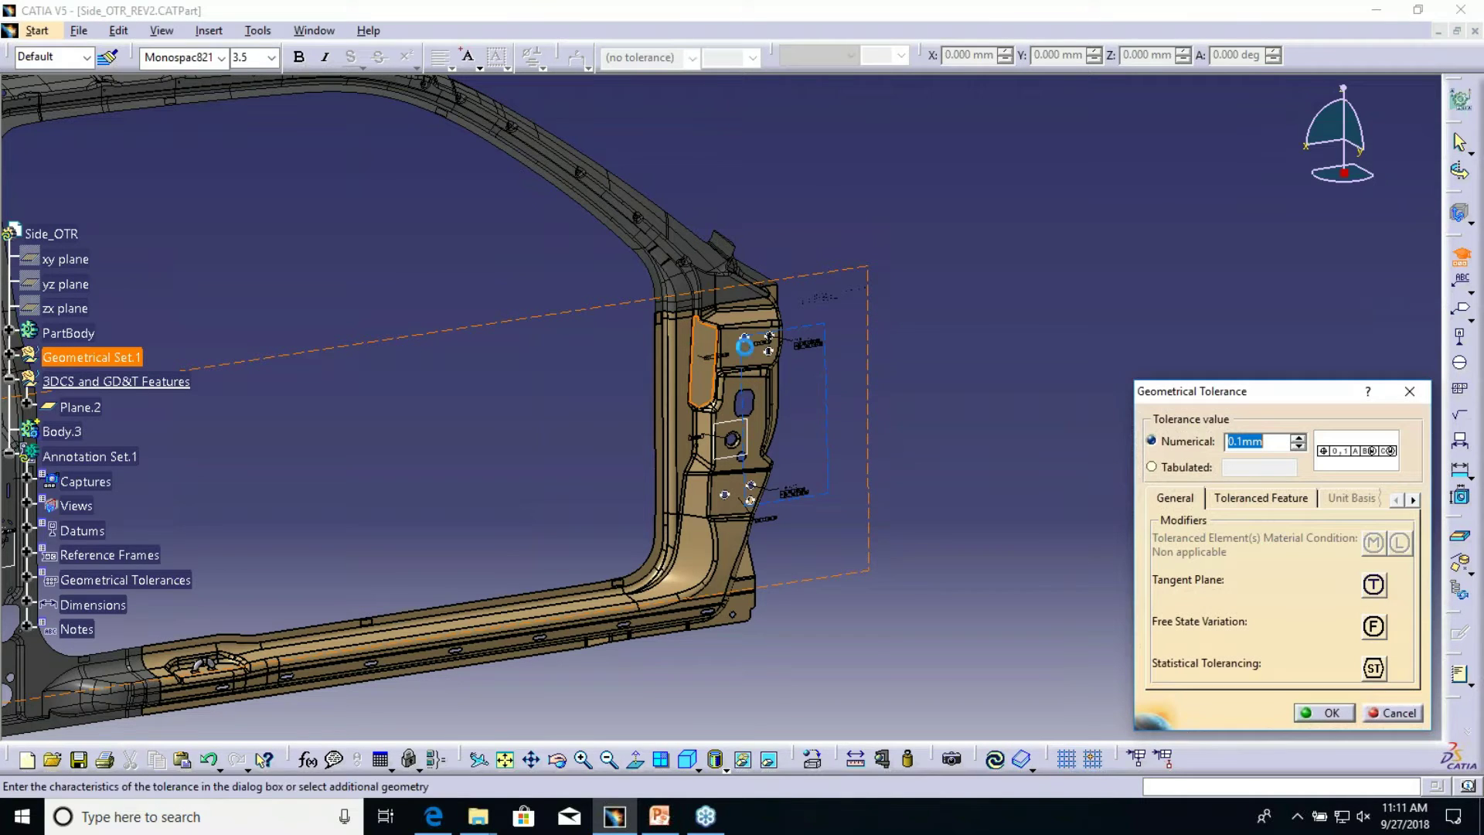
left_click(1386, 713)
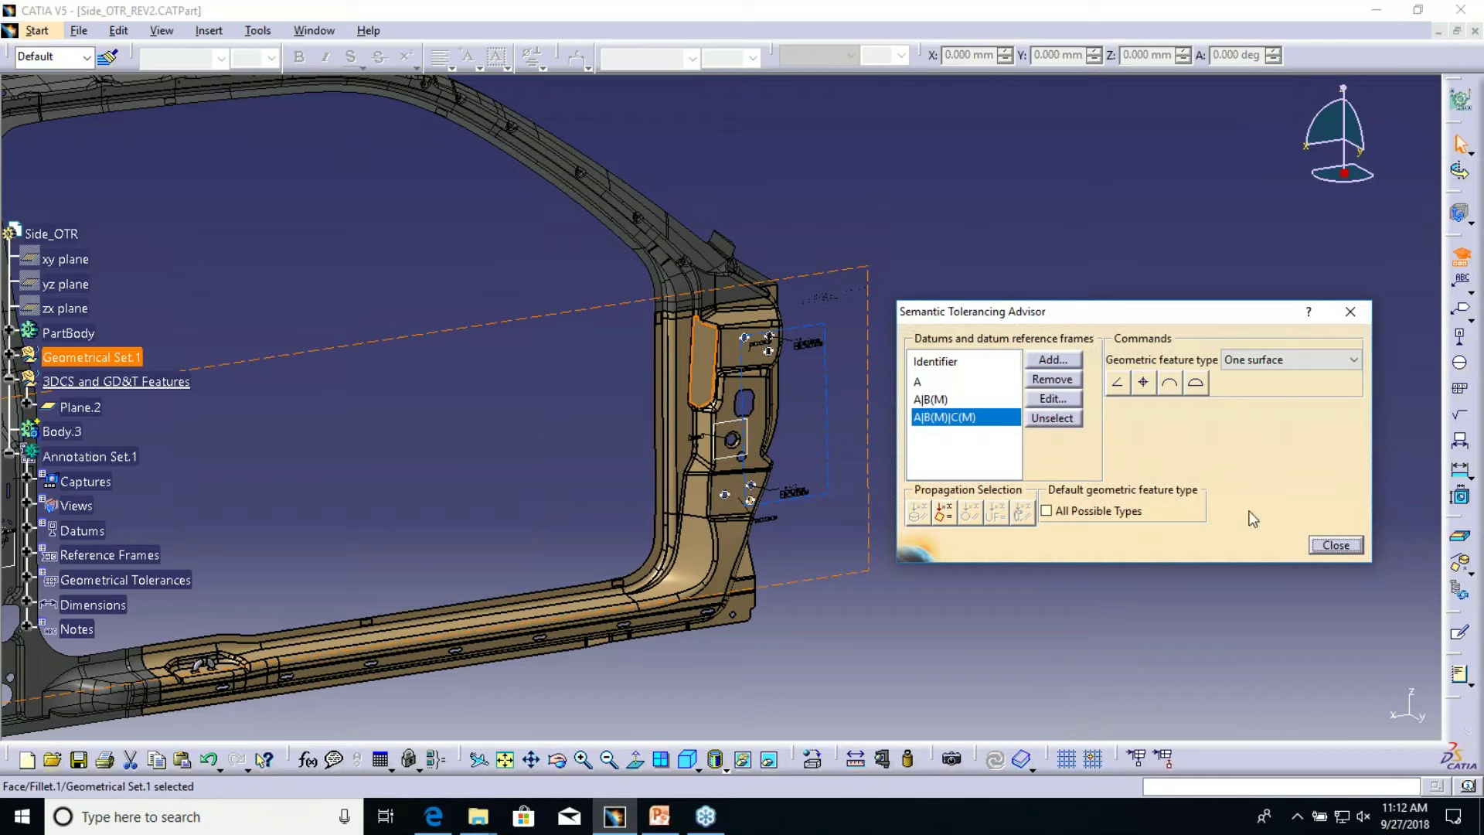
left_click(1339, 545)
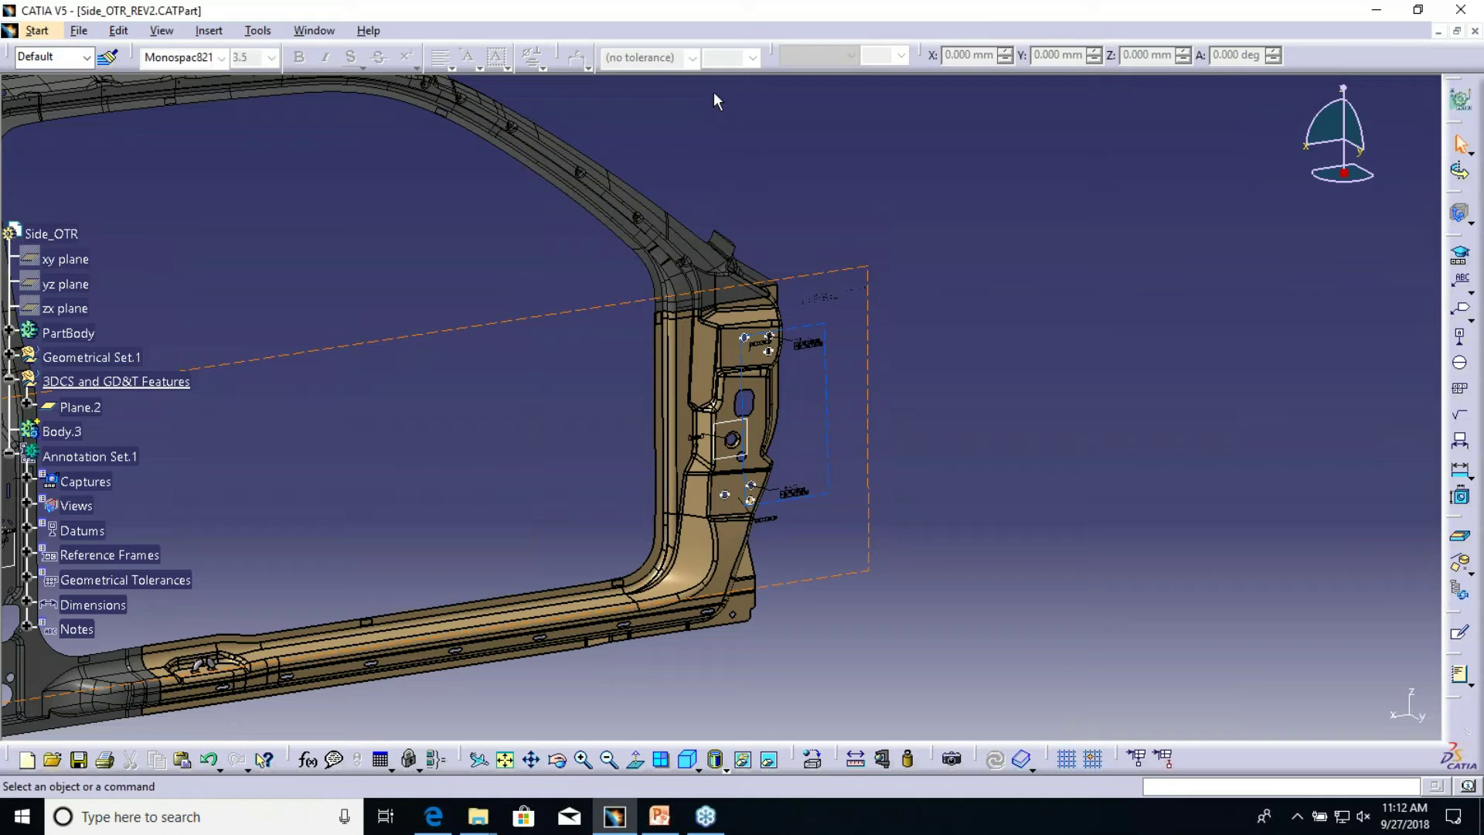
- Open the Tools > Options Functional Tolerancing settings at the Tolerancing page
left_click(263, 32)
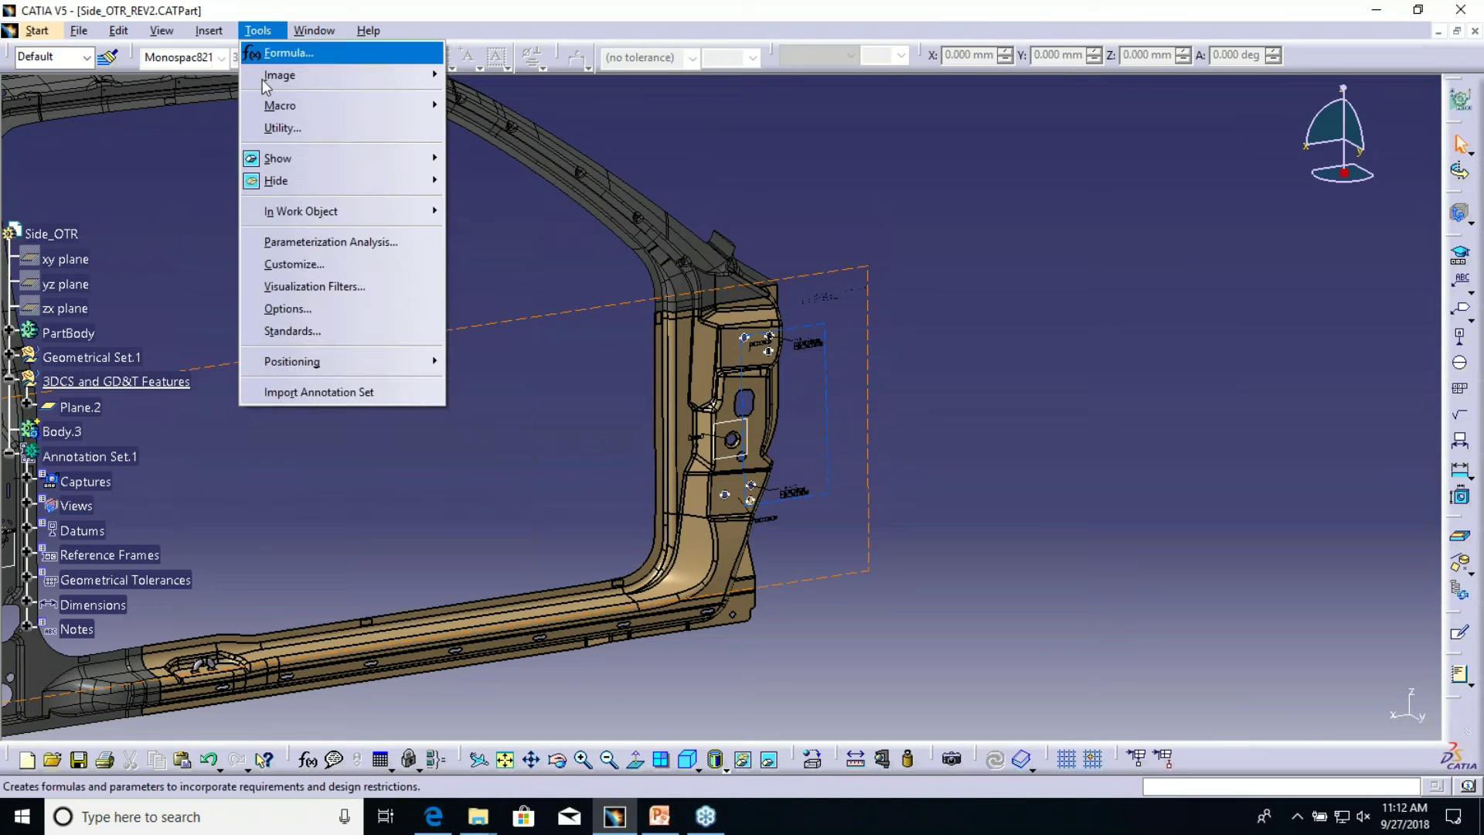
left_click(337, 309)
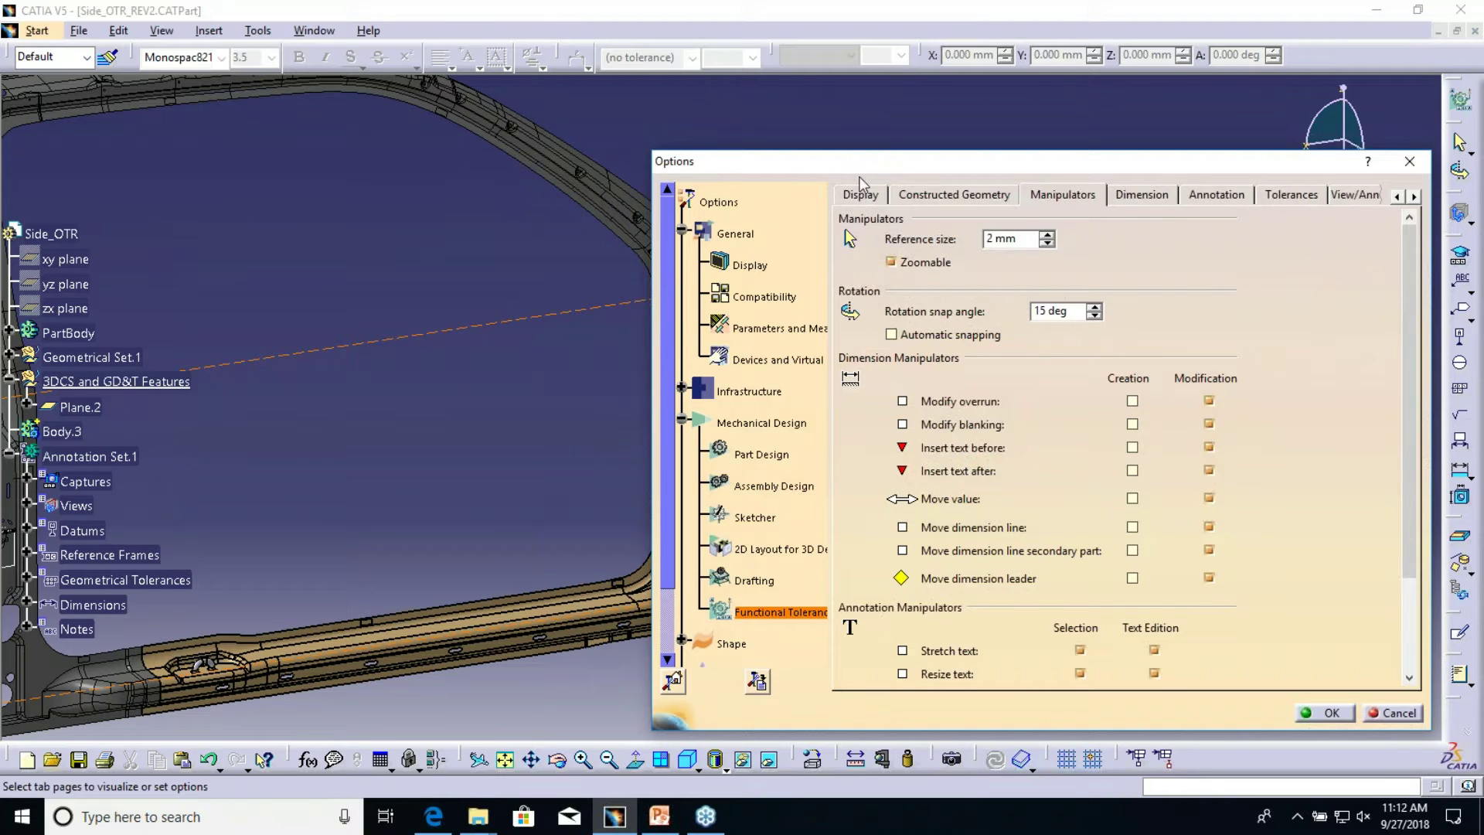
left_click(859, 194)
left_click(1400, 197)
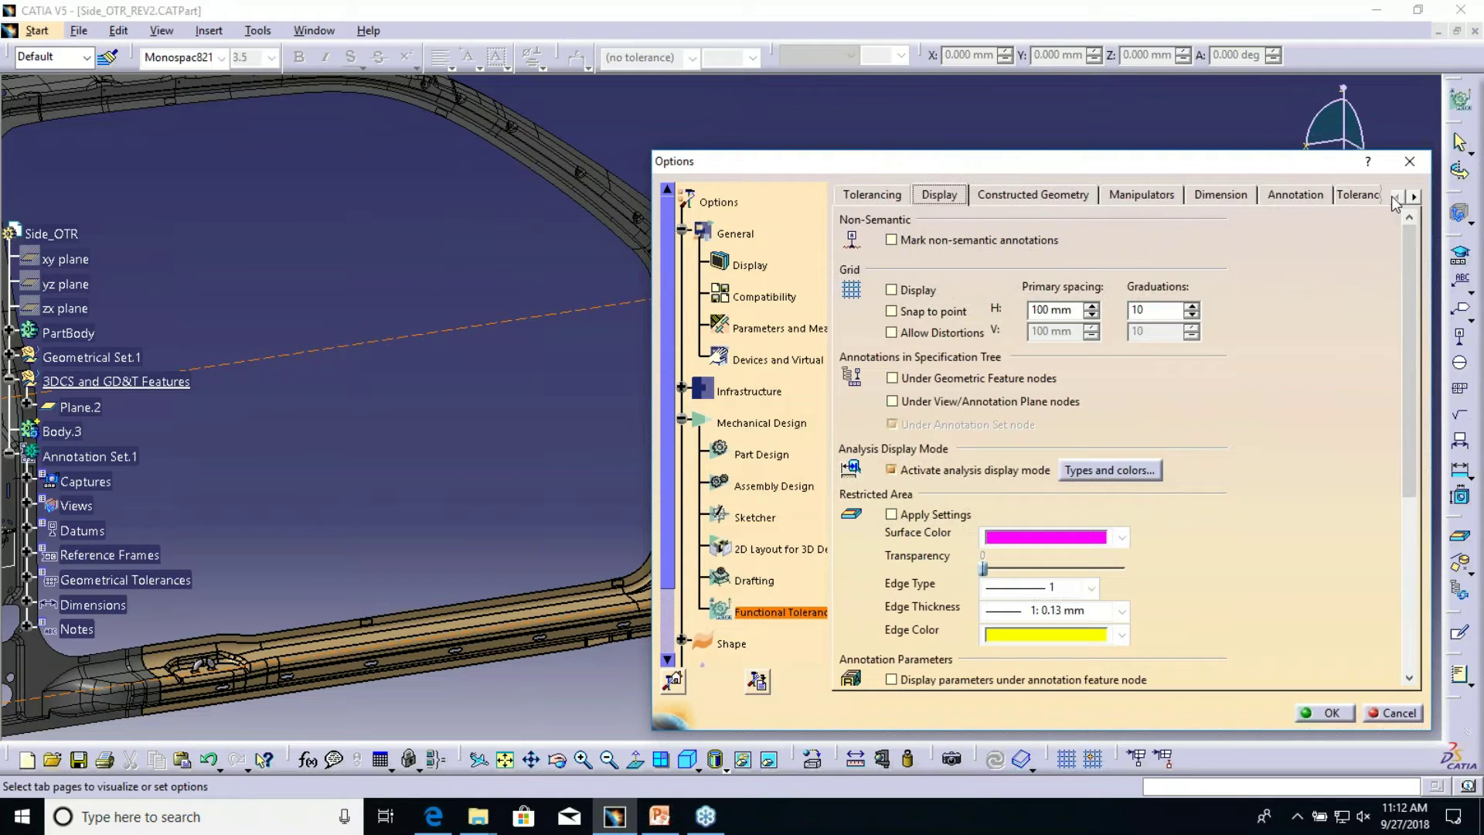
left_click(860, 195)
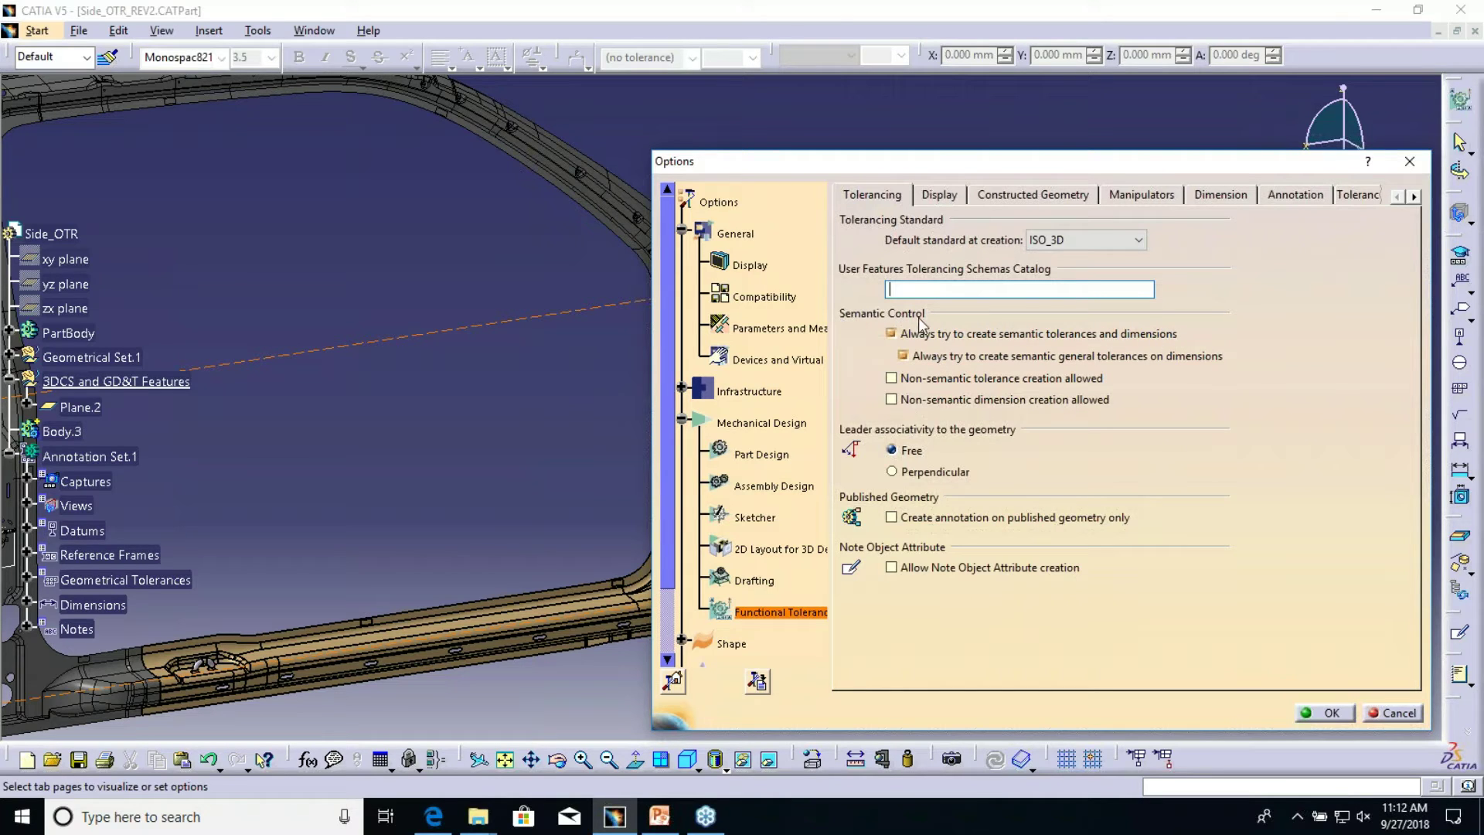
- Set ASME as default standard, keep semantic general tolerances on and non-semantic tolerances off, and apply
left_click(956, 357)
left_click(957, 378)
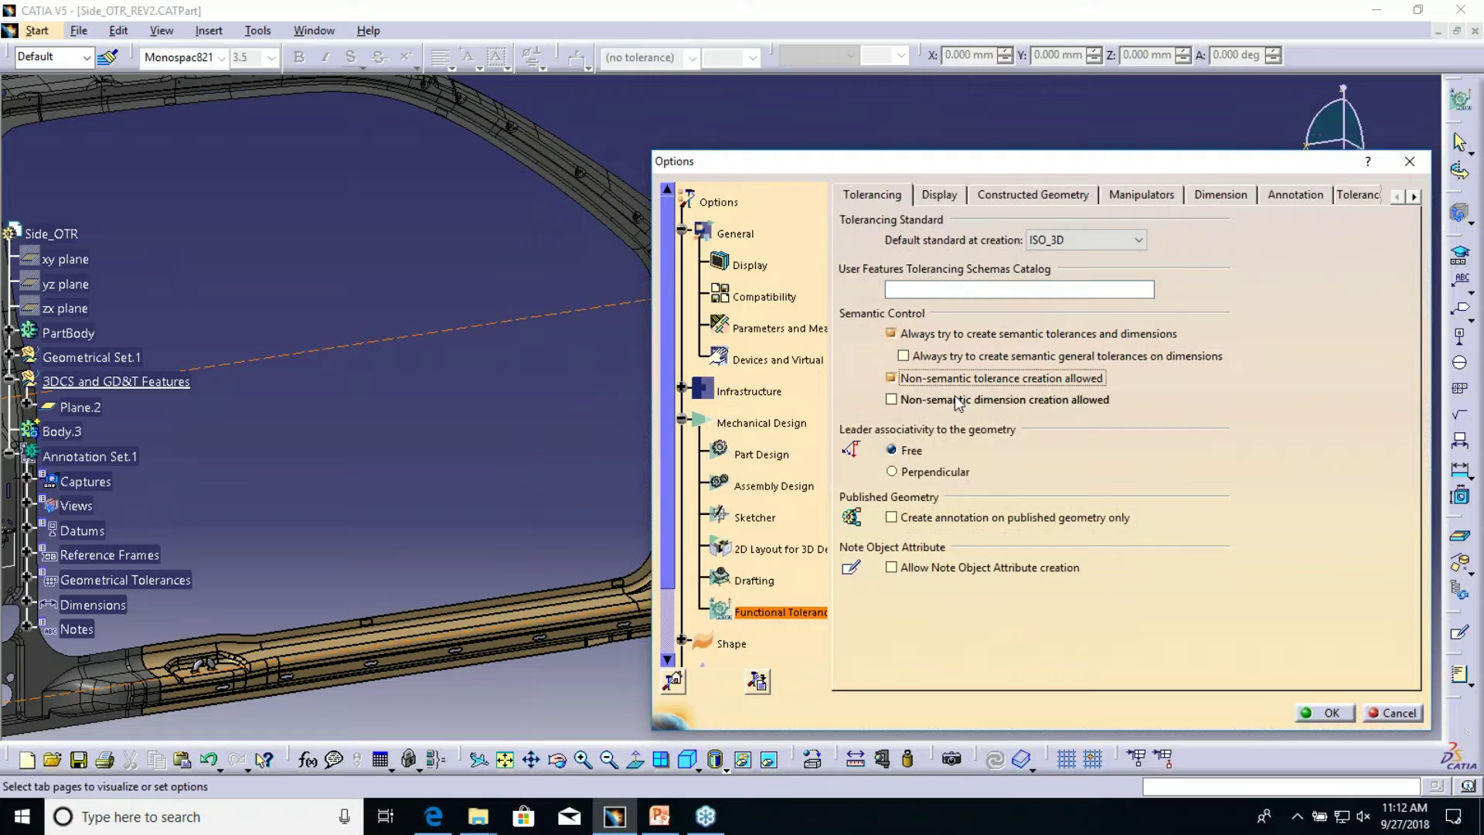
left_click(957, 400)
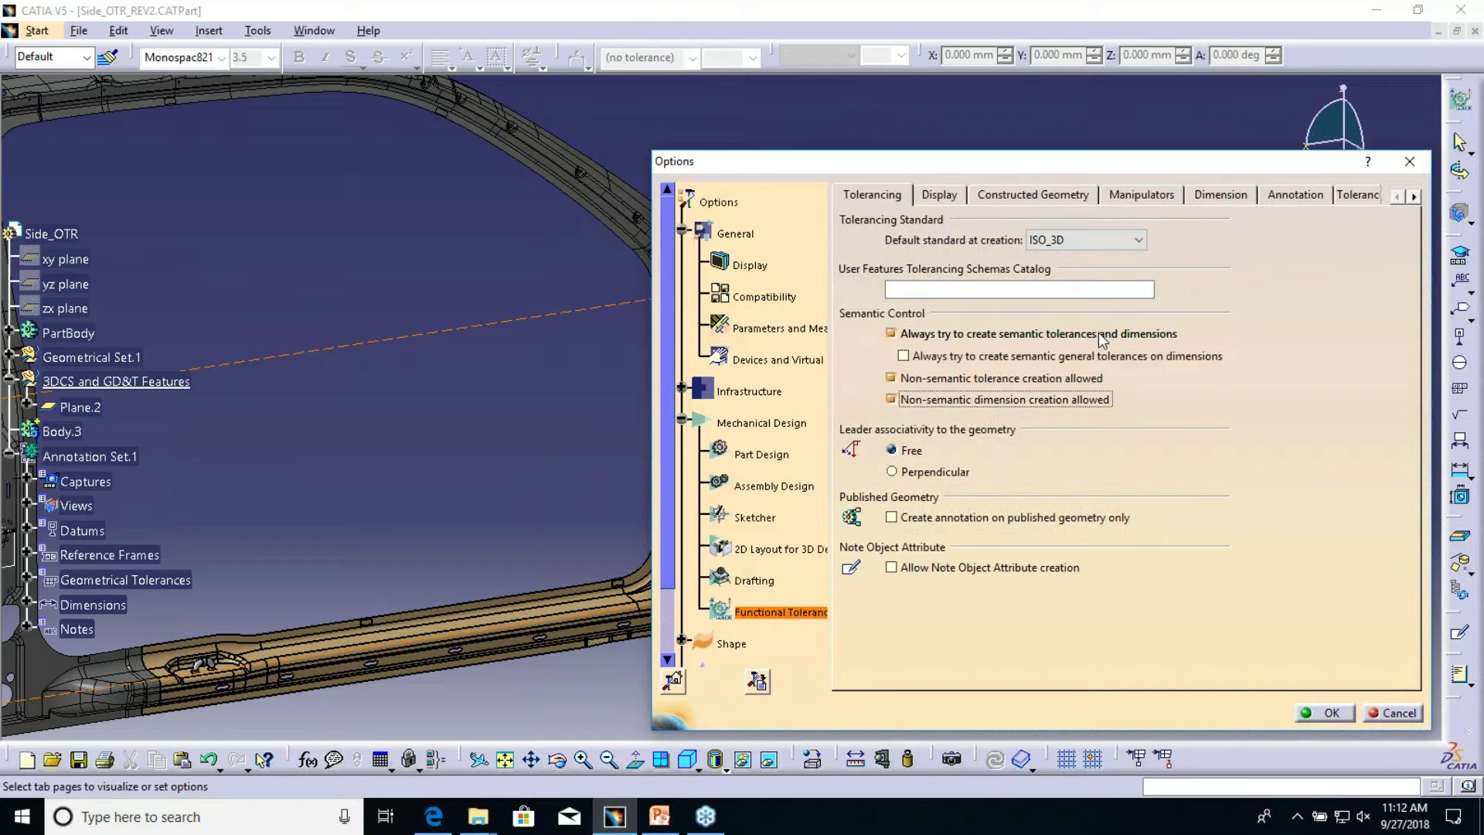
left_click(1113, 240)
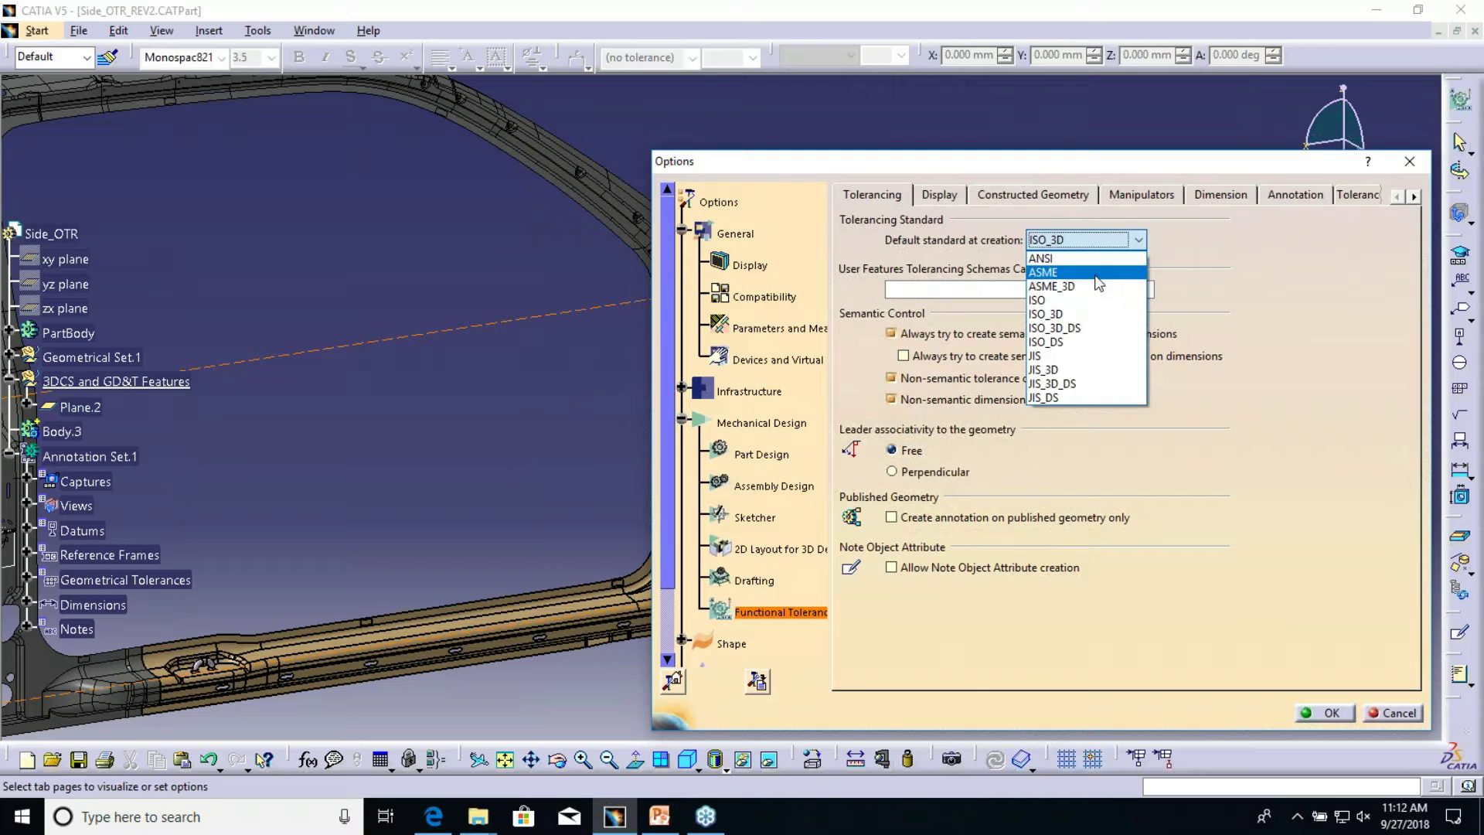
left_click(1067, 252)
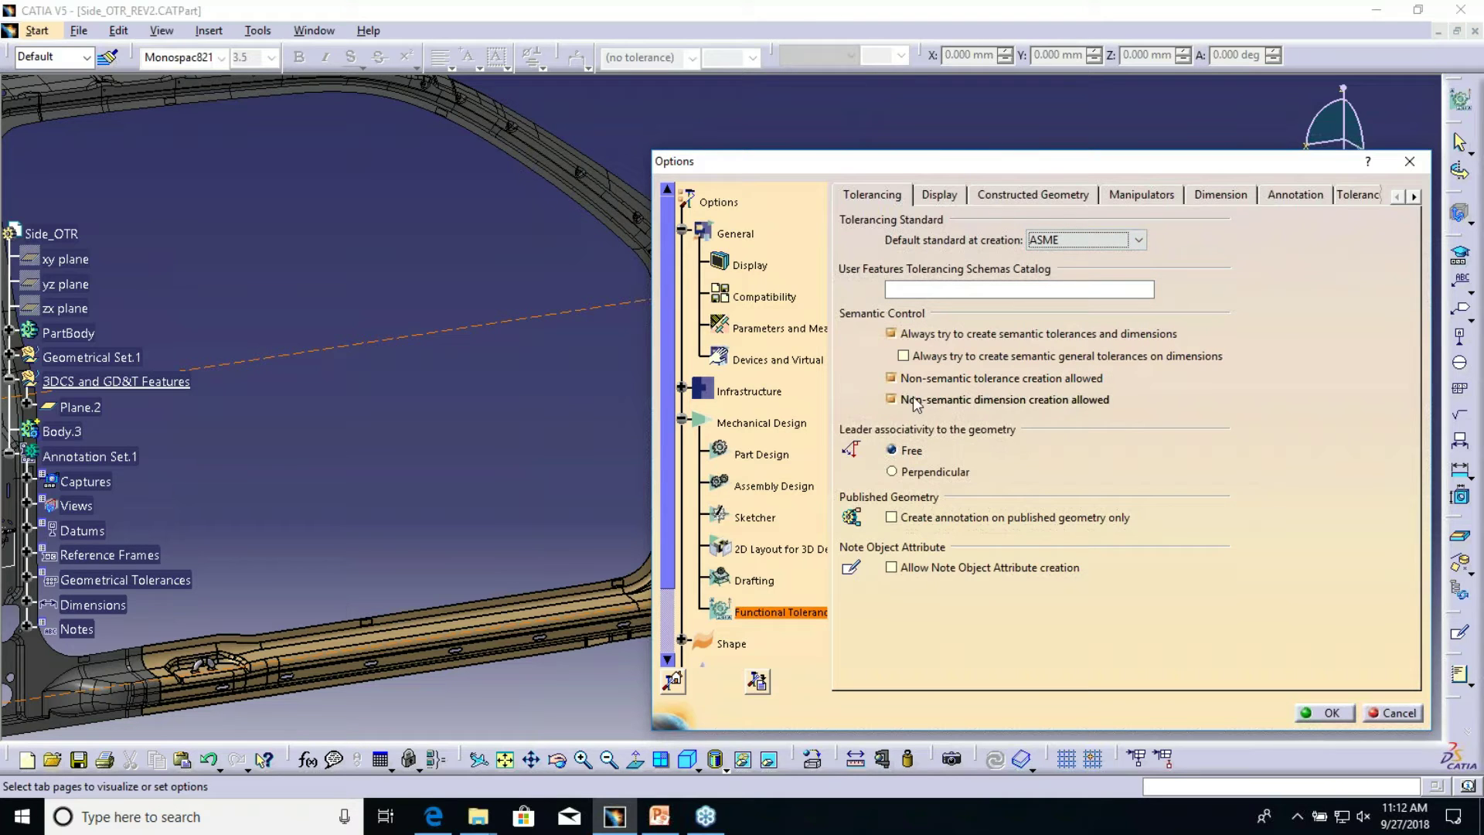
left_click(1014, 379)
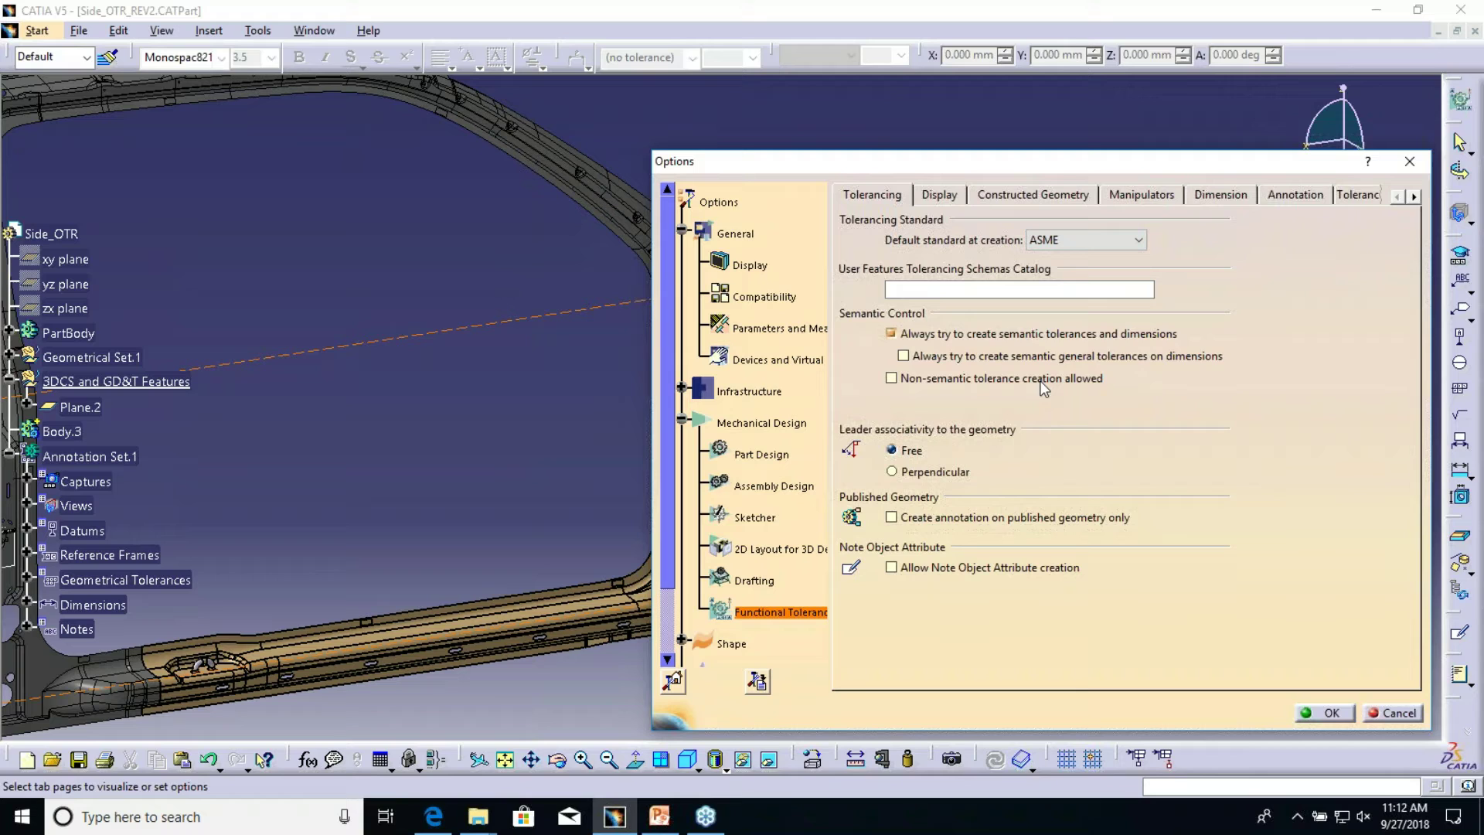
left_click(991, 358)
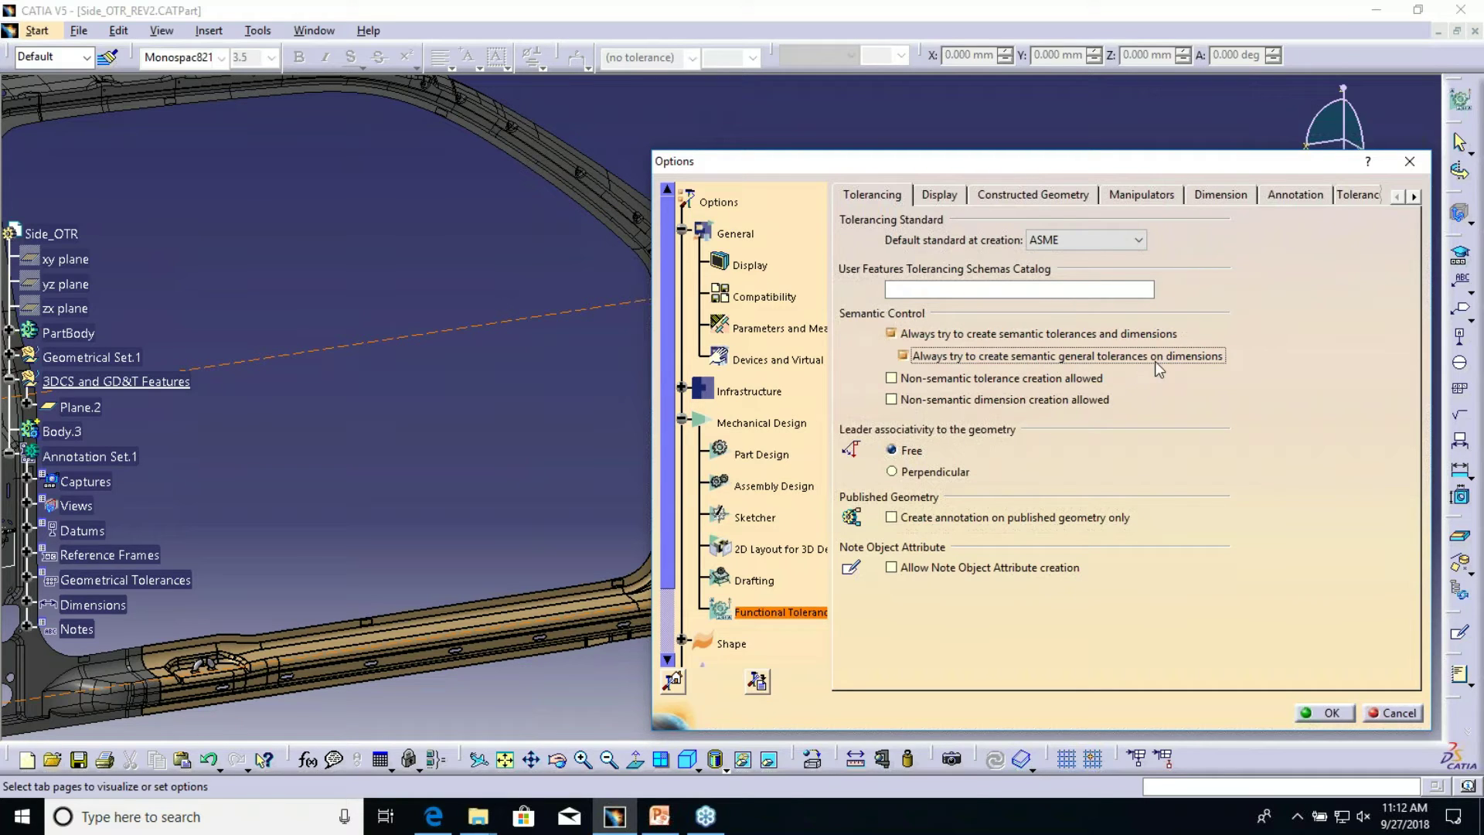
left_click(1331, 714)
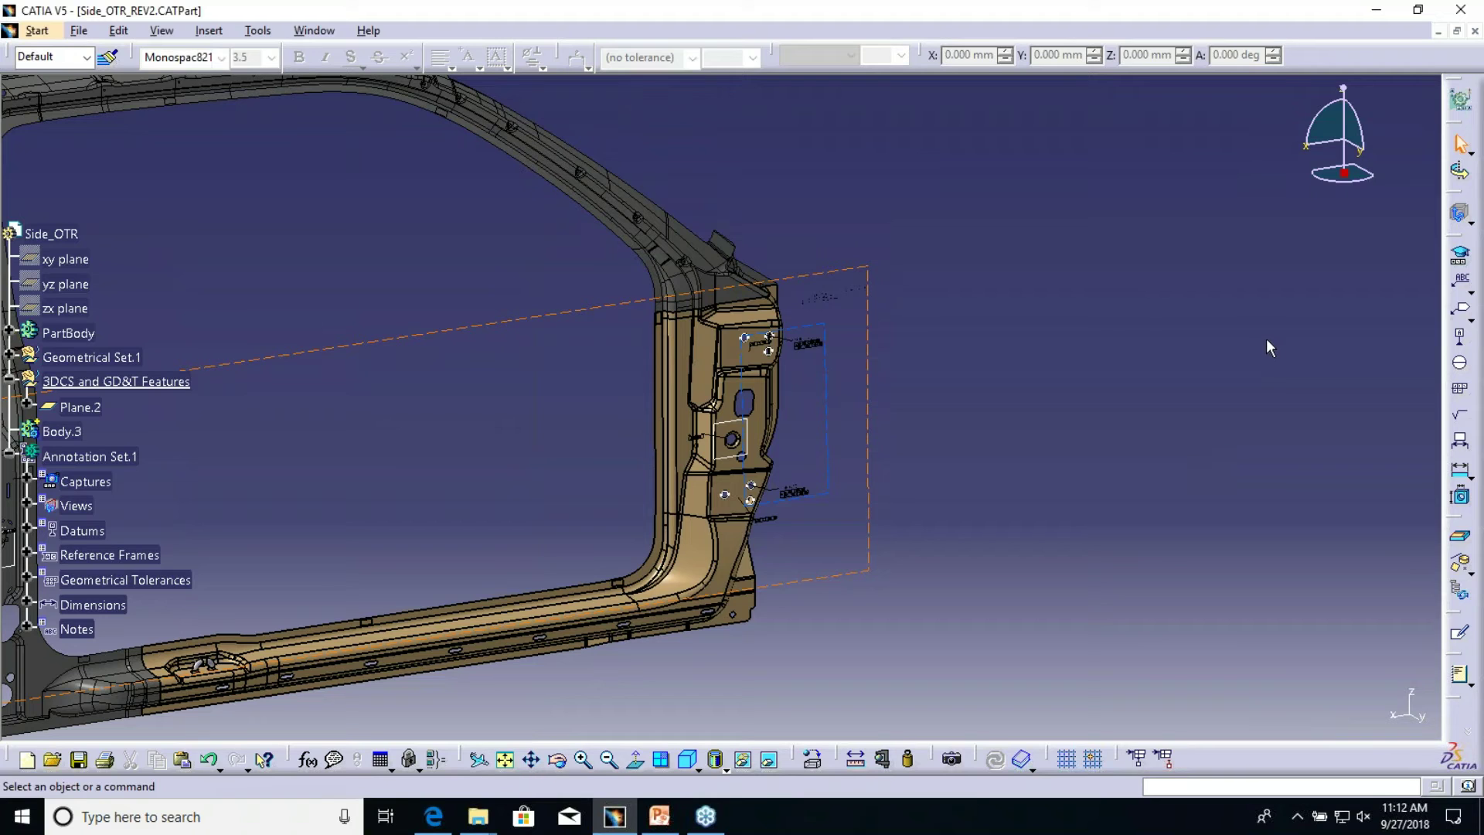
left_click(1458, 256)
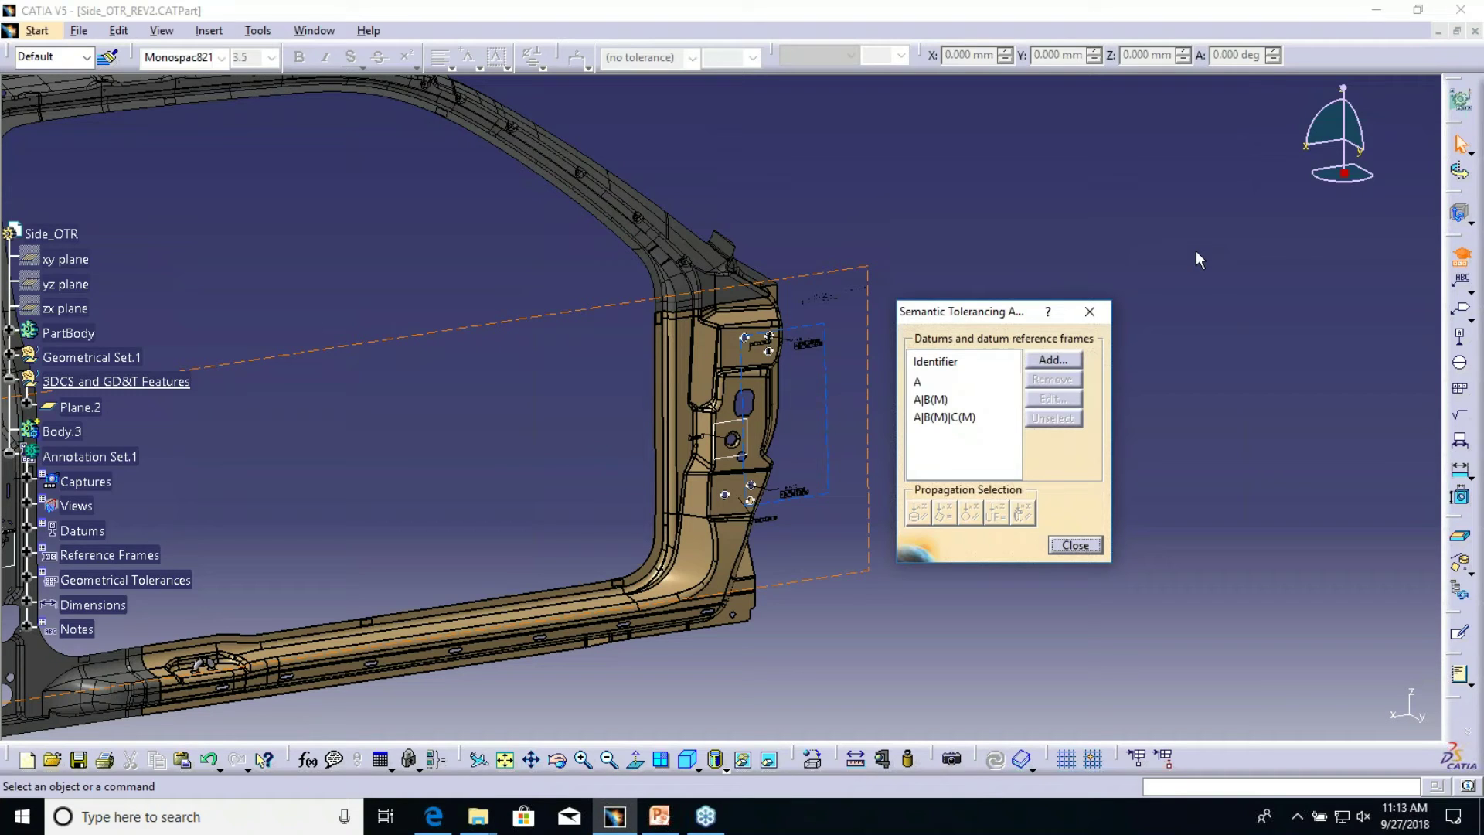
left_click(939, 417)
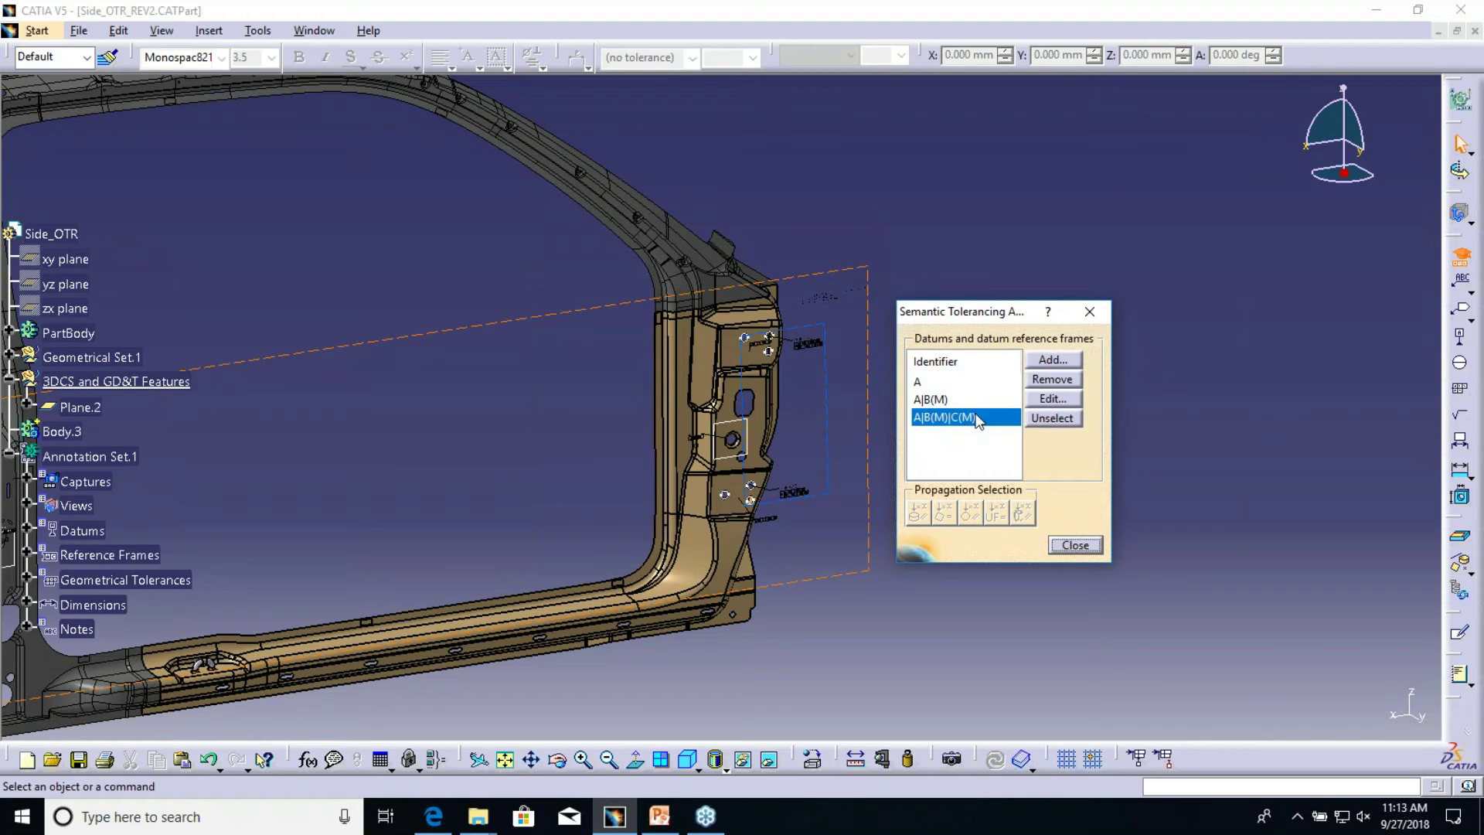
left_click(1075, 545)
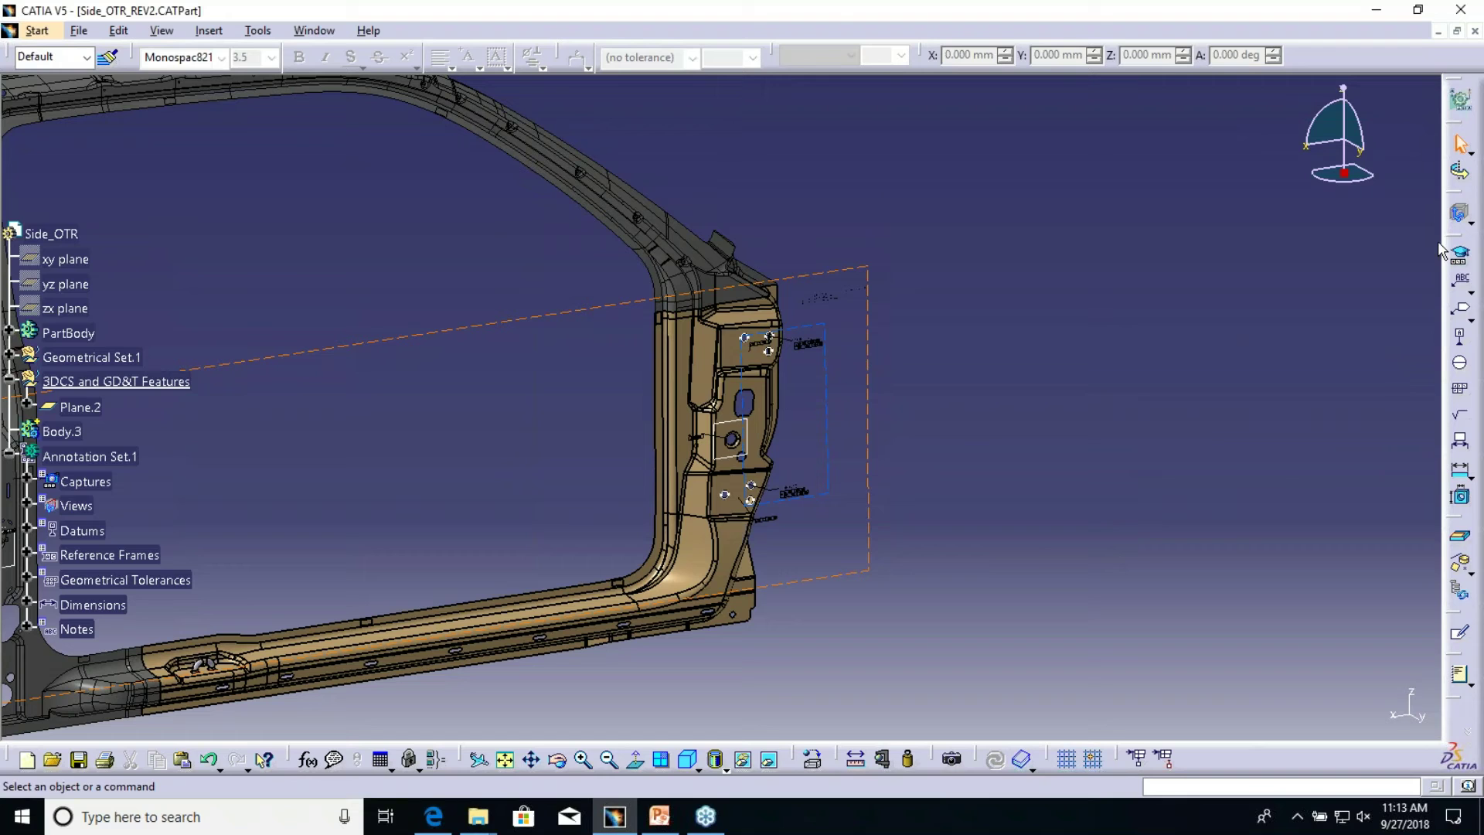
- Float the Tolerancing Advisor toolbar and start a Geometrical Tolerance, cancelling a first face-pick attempt and restarting
left_click_drag(1447, 246, 1134, 247)
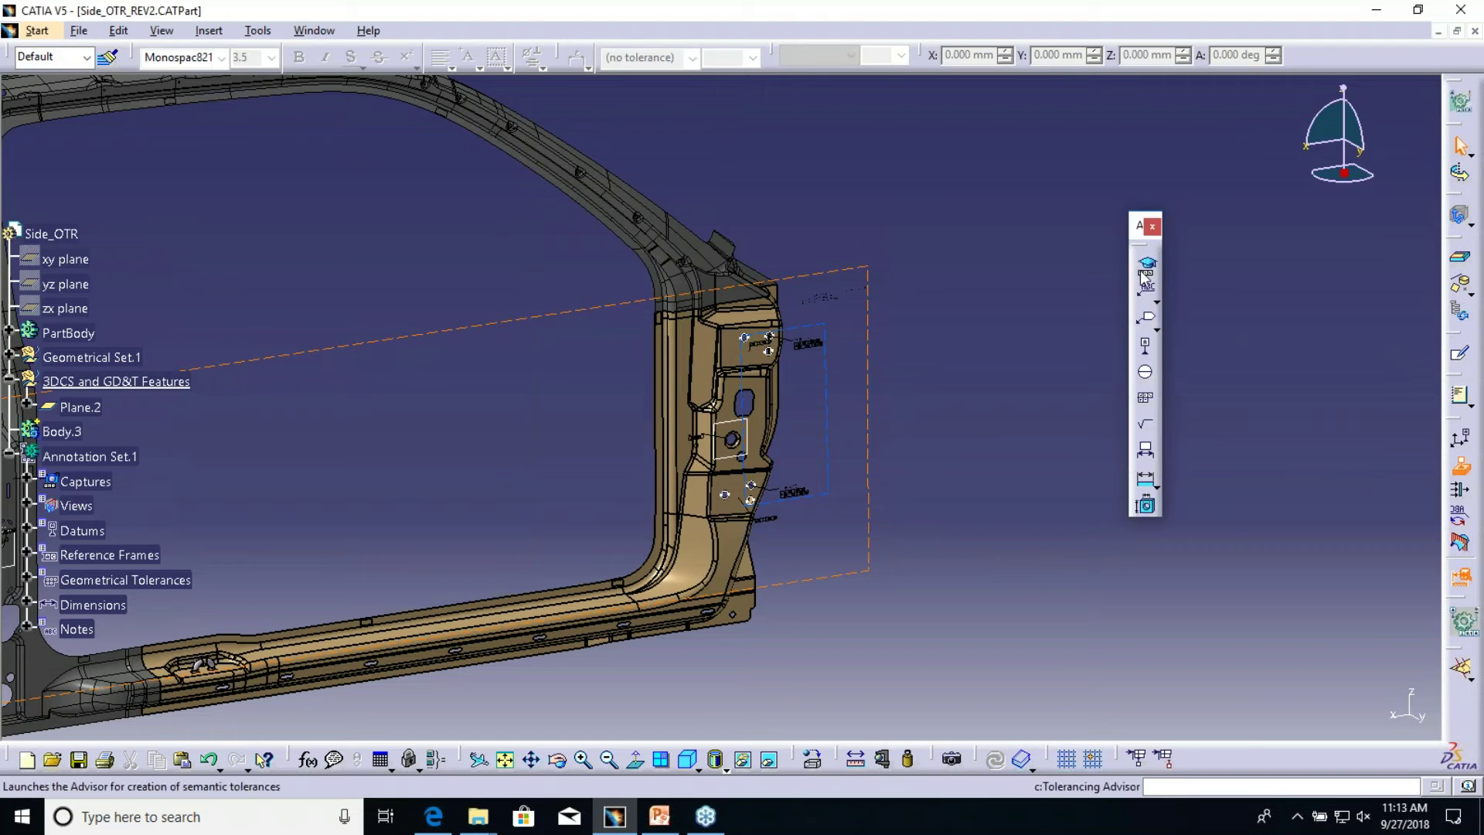
left_click(1146, 398)
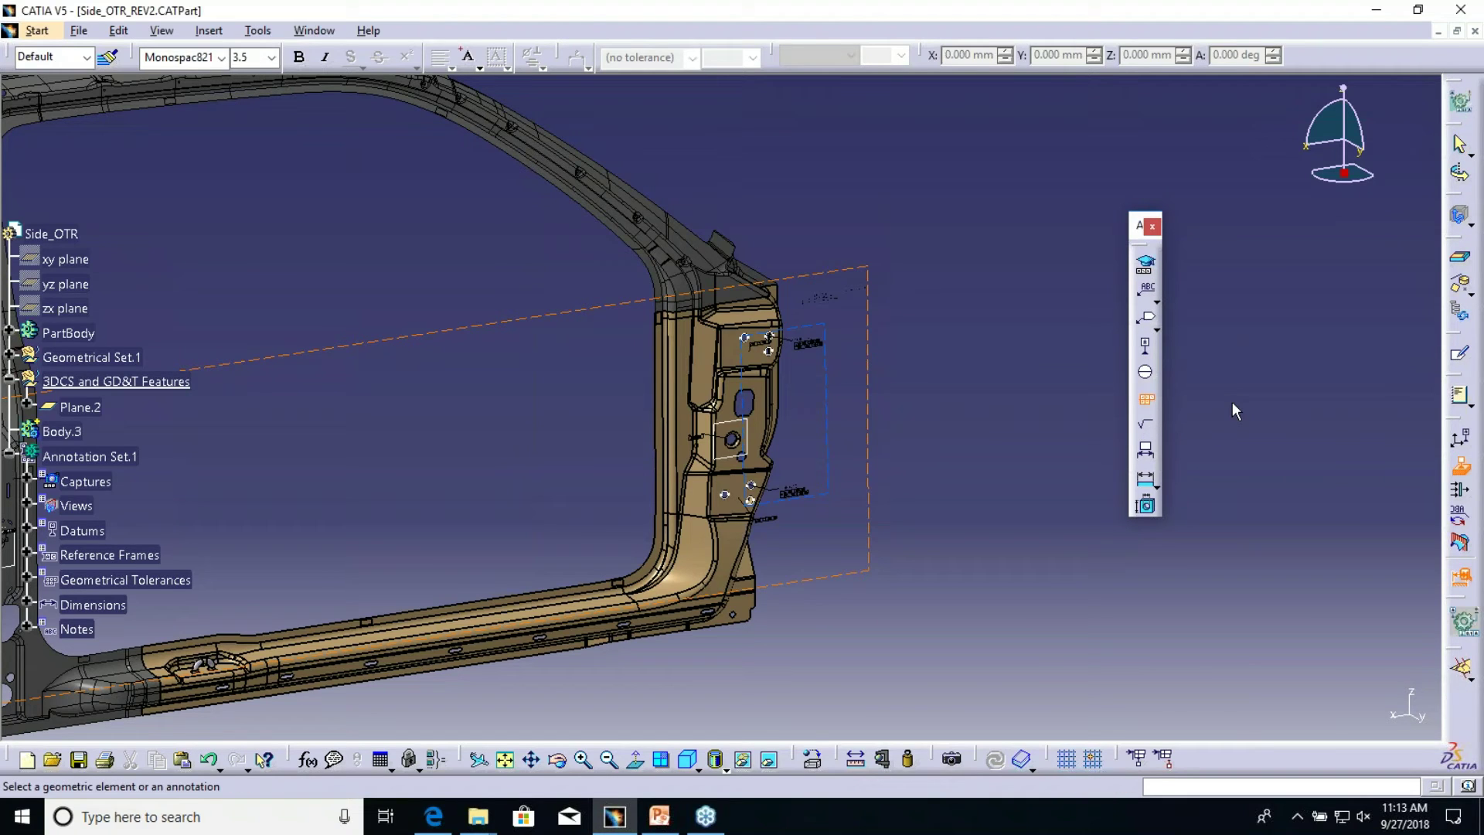
left_click(758, 426)
left_click(839, 427)
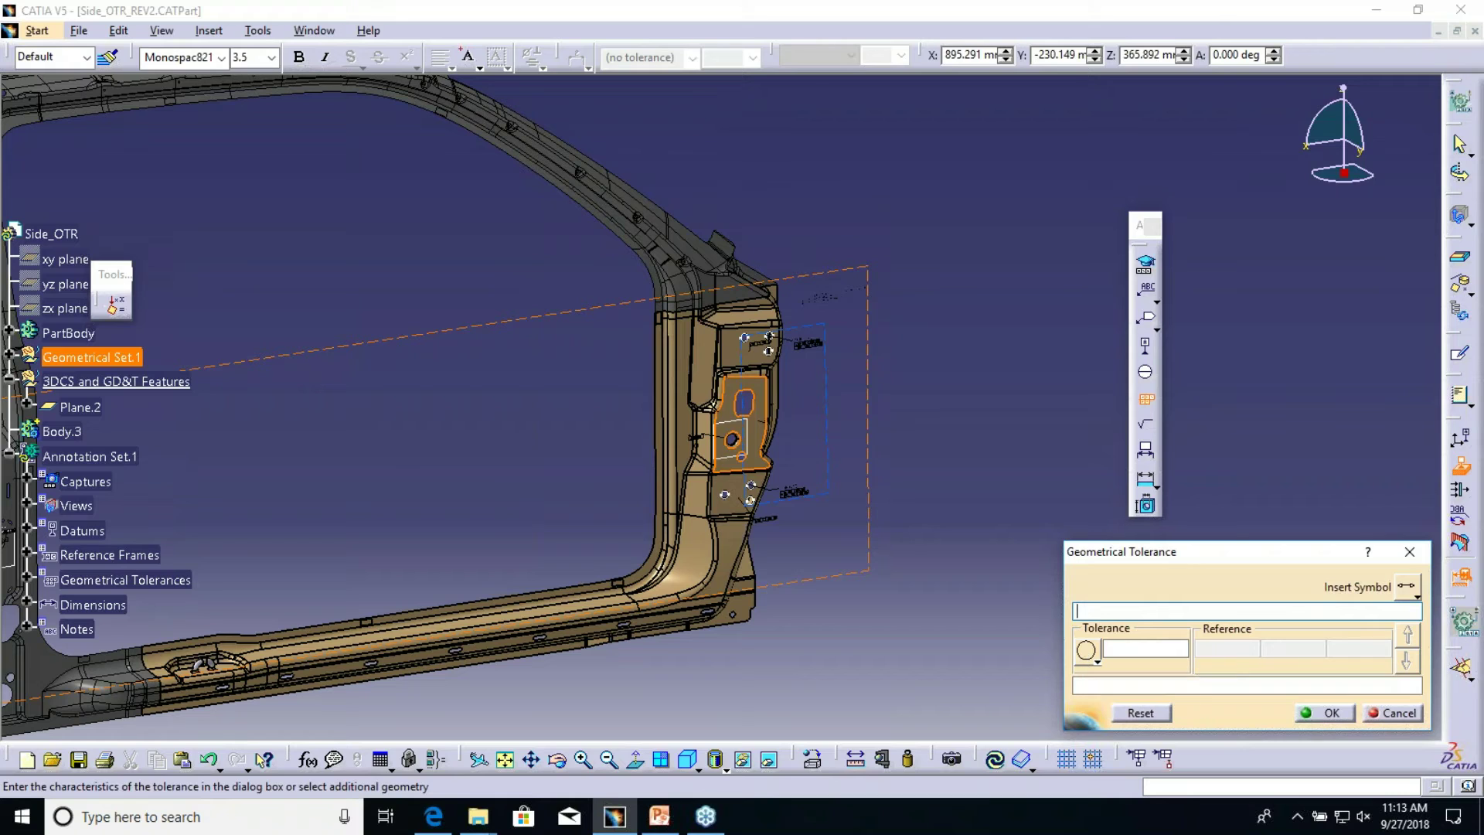
left_click(1395, 712)
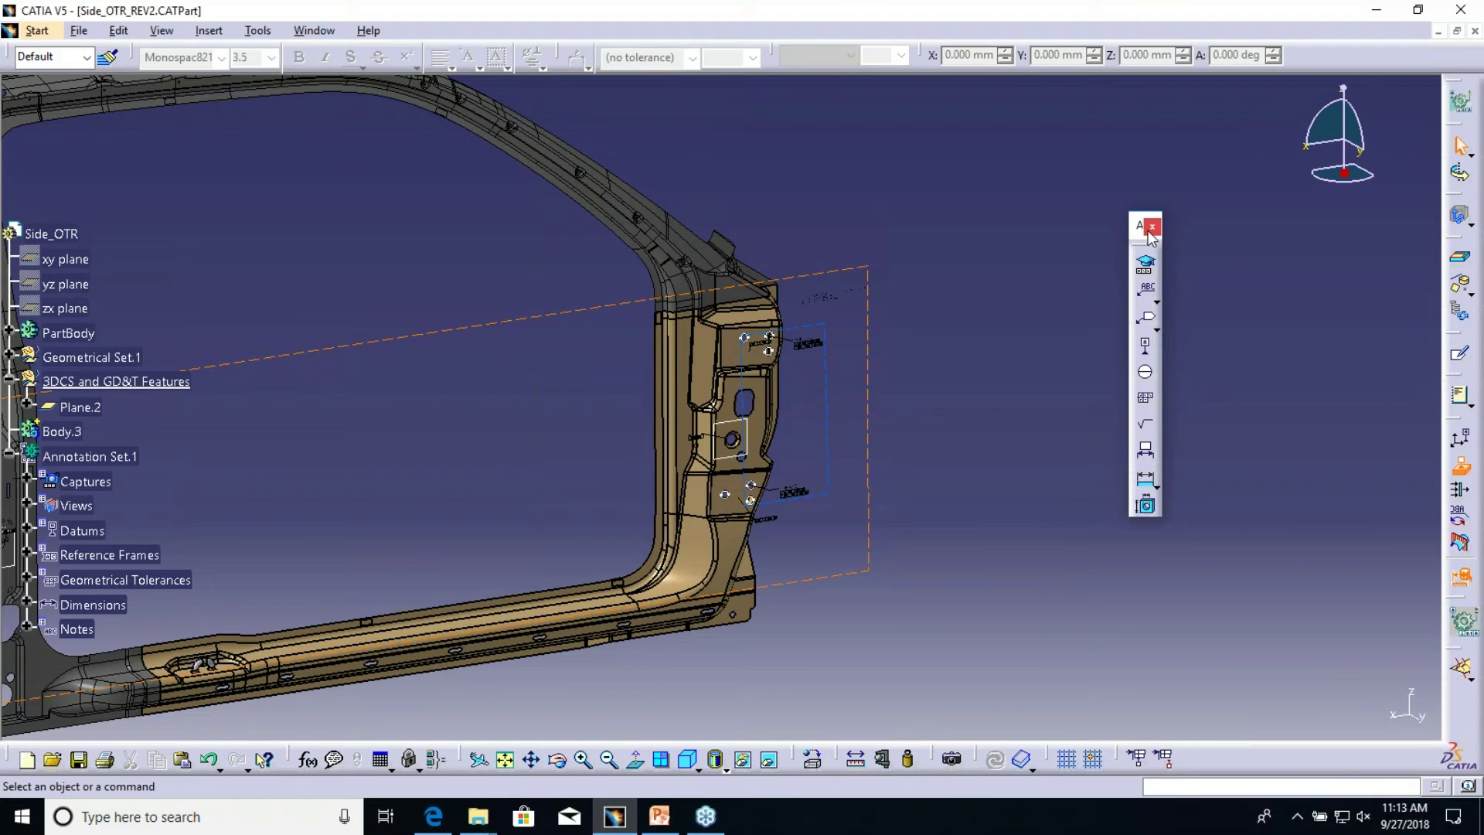
left_click(1146, 398)
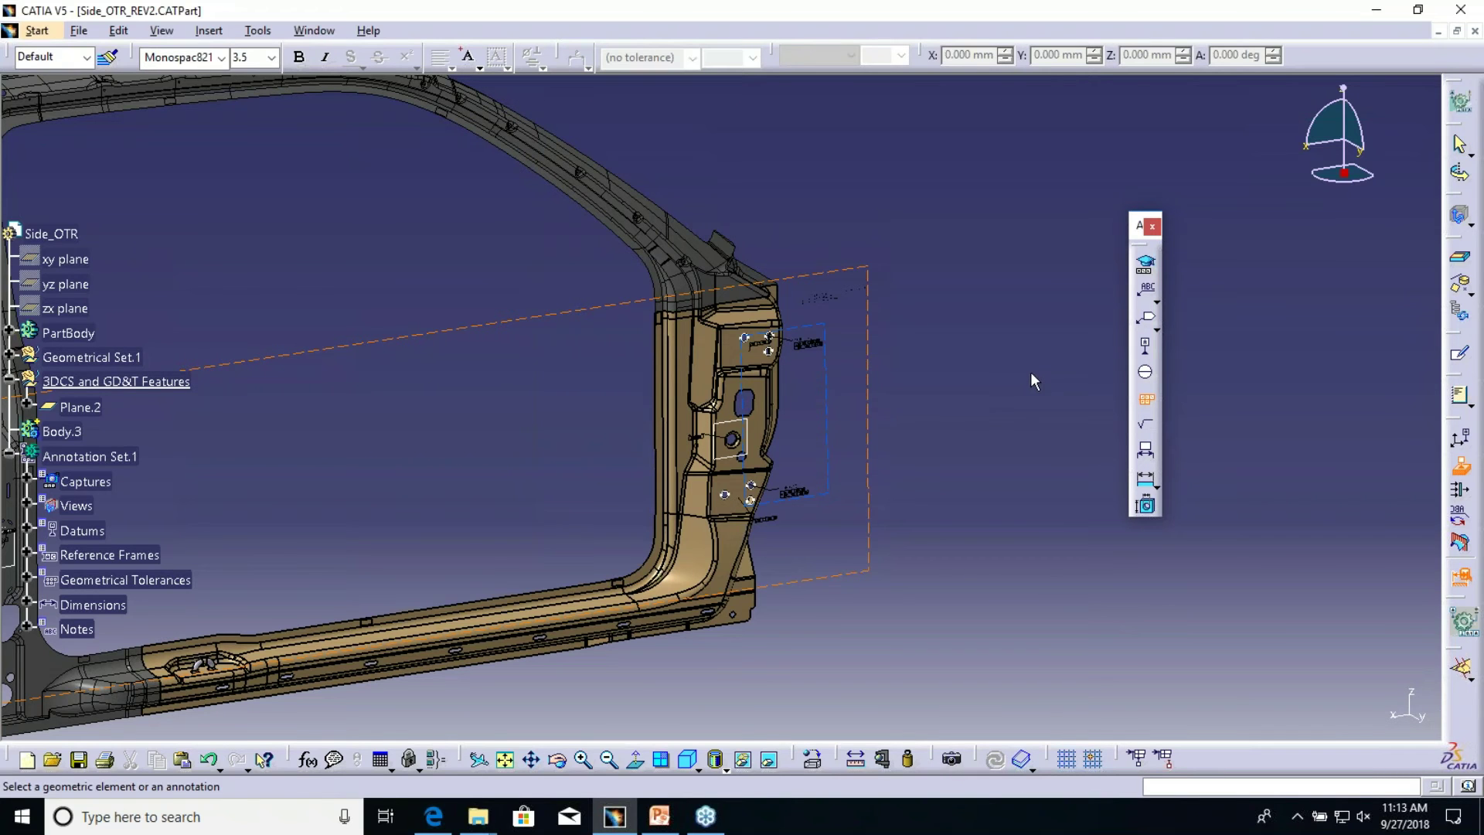
- Zoom in, select the pillar holes, and choose the Position characteristic for the tolerance
mouse_move(983, 415)
middle_mouse_down()
mouse_move(951, 358)
mouse_move(603, 321)
mouse_move(709, 359)
middle_mouse_up()
left_click(618, 373)
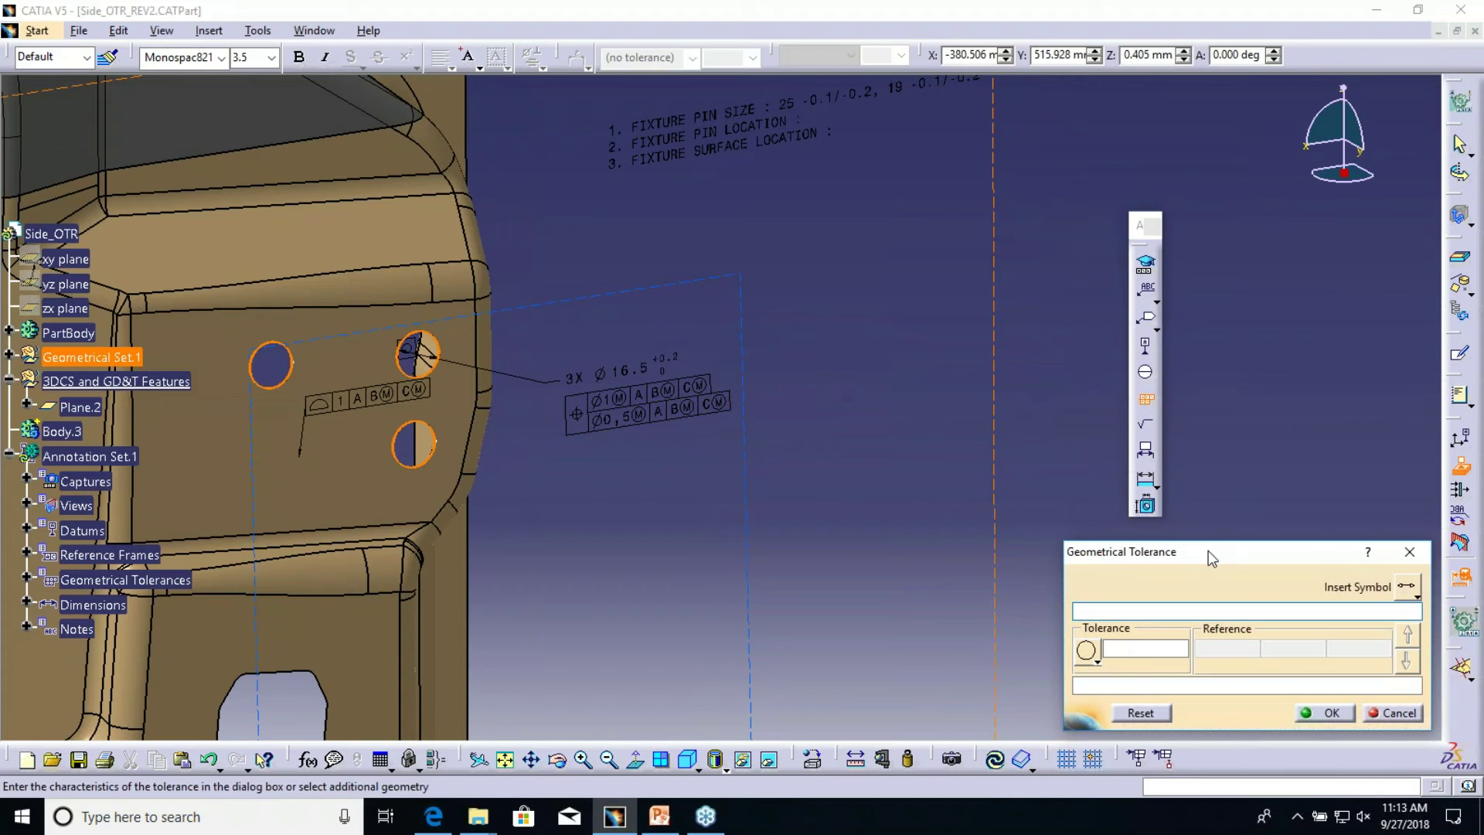
left_click_drag(1209, 550, 1042, 388)
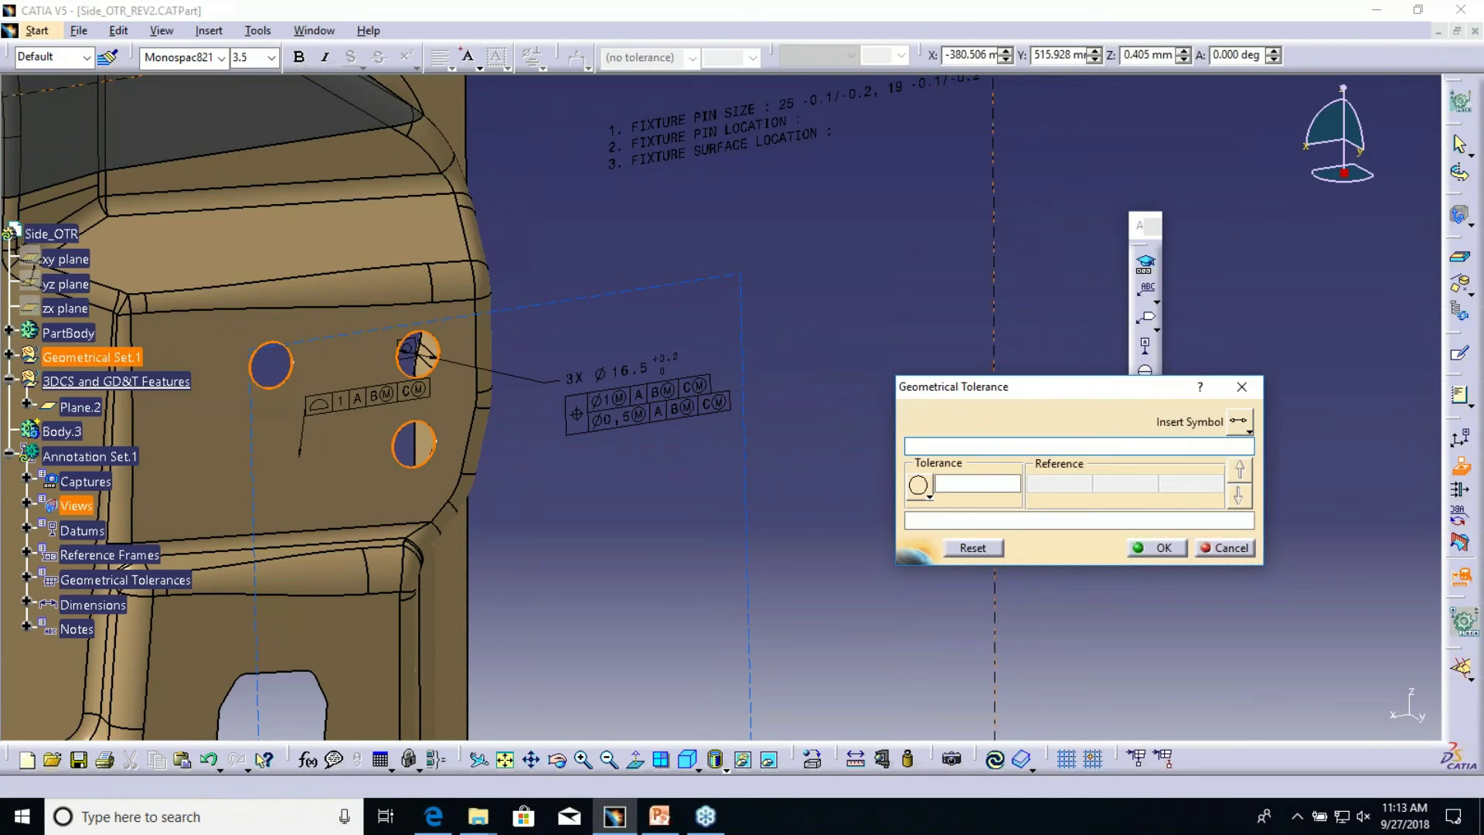
left_click(930, 497)
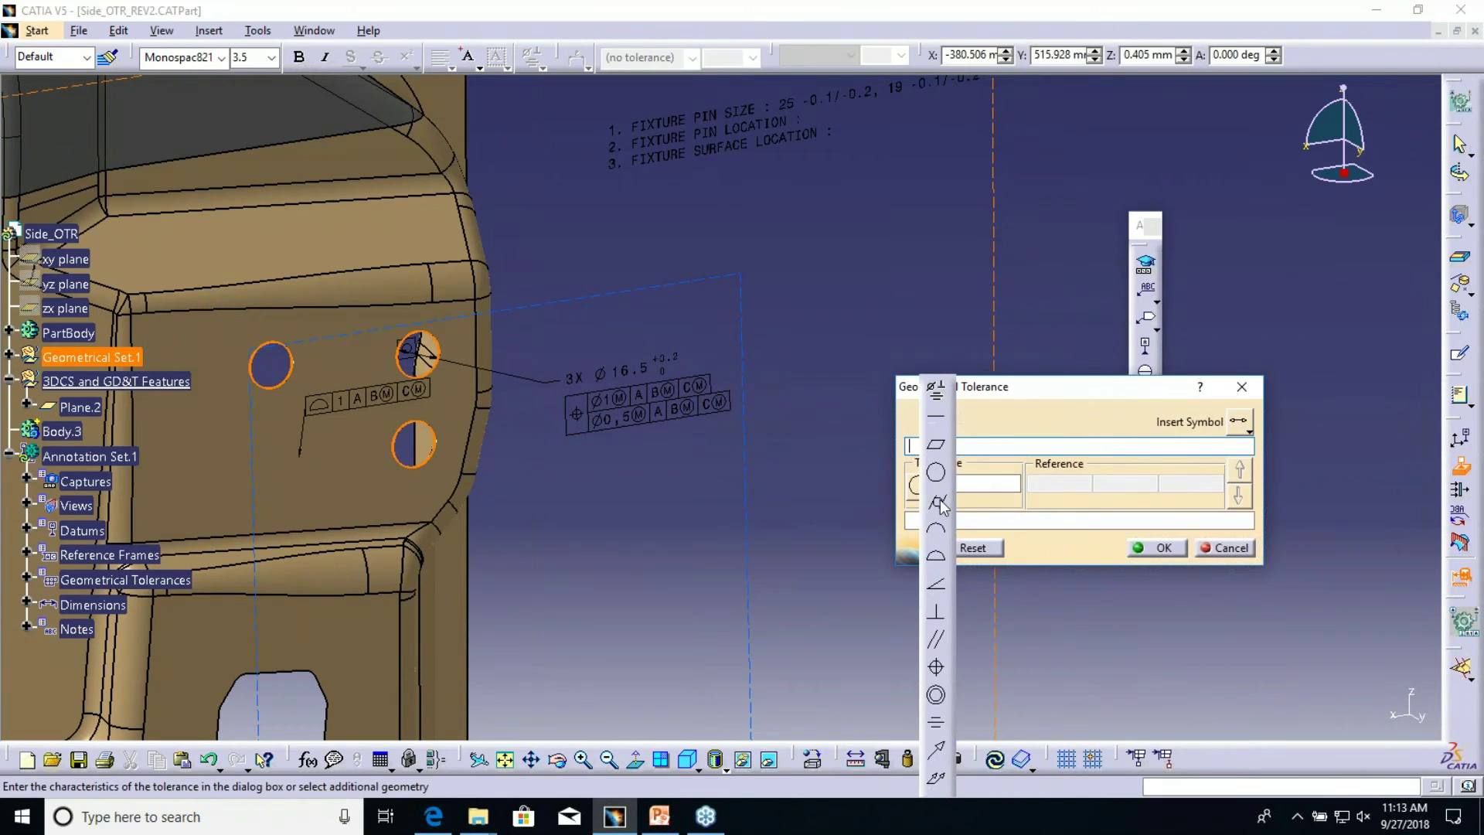
left_click(933, 669)
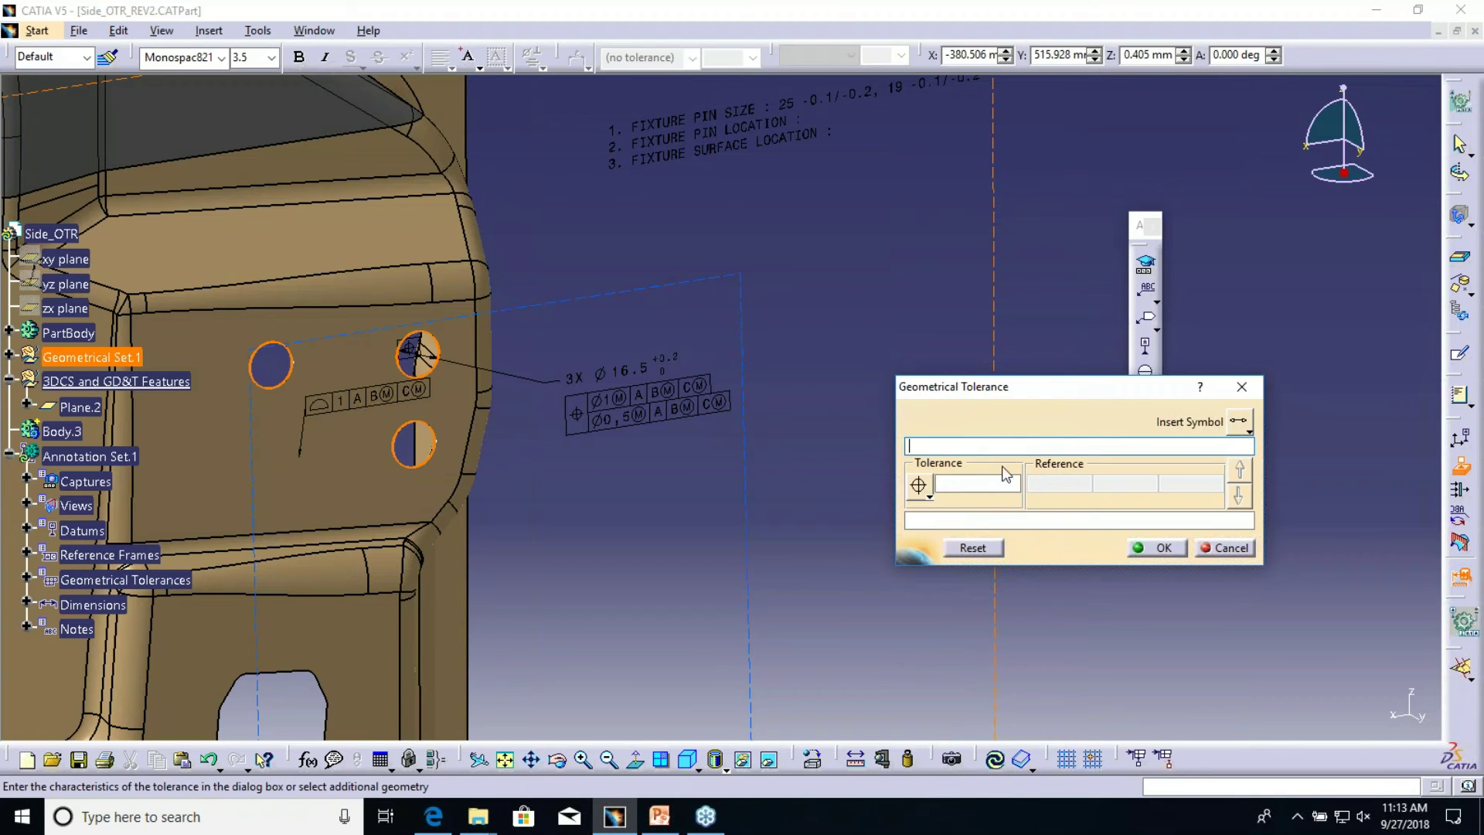
- Enter the tolerance value Ø0.2 with the maximum material condition modifier
left_click(1251, 422)
left_click(1238, 422)
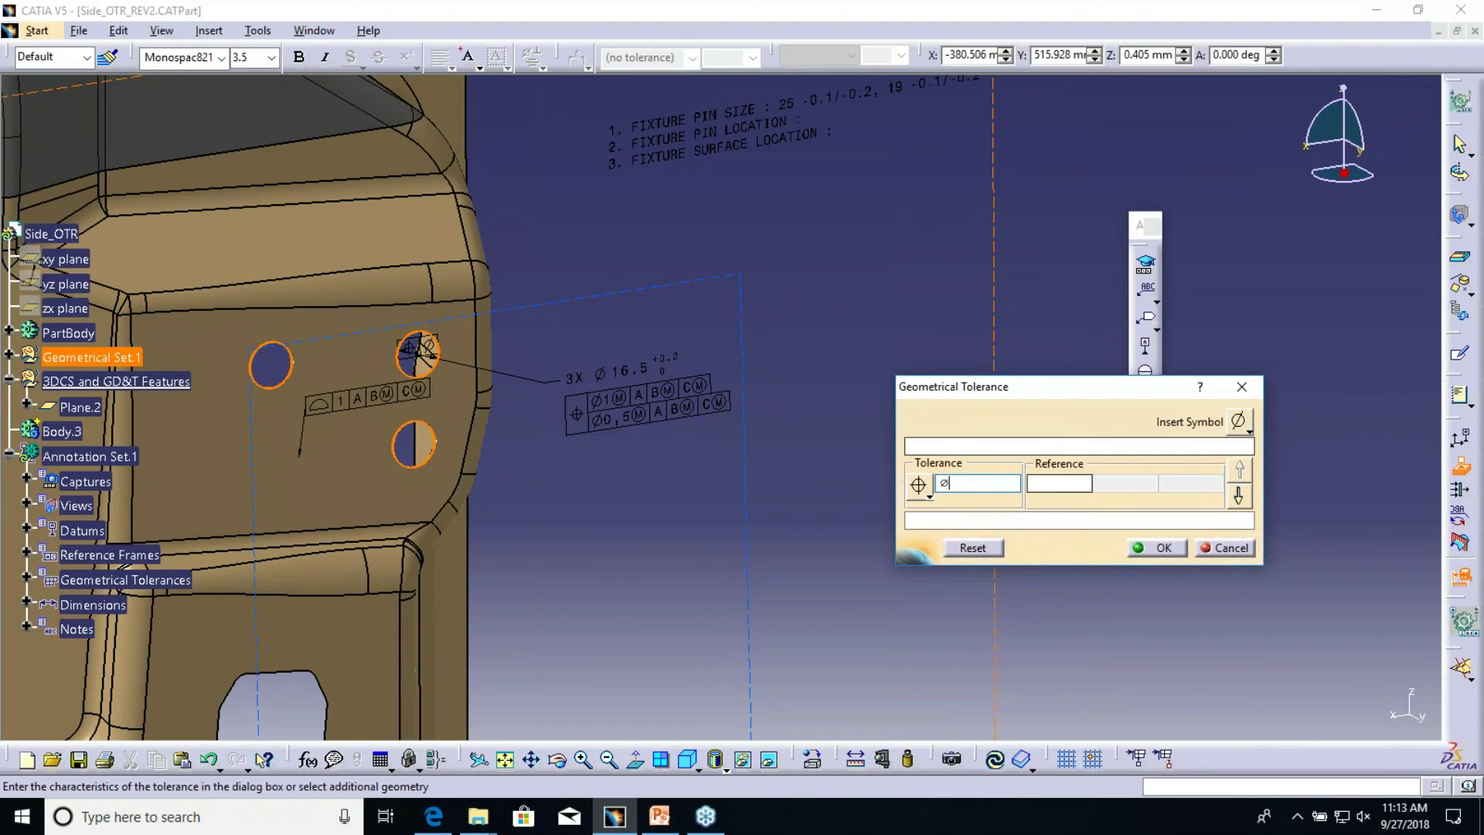
type("0.2")
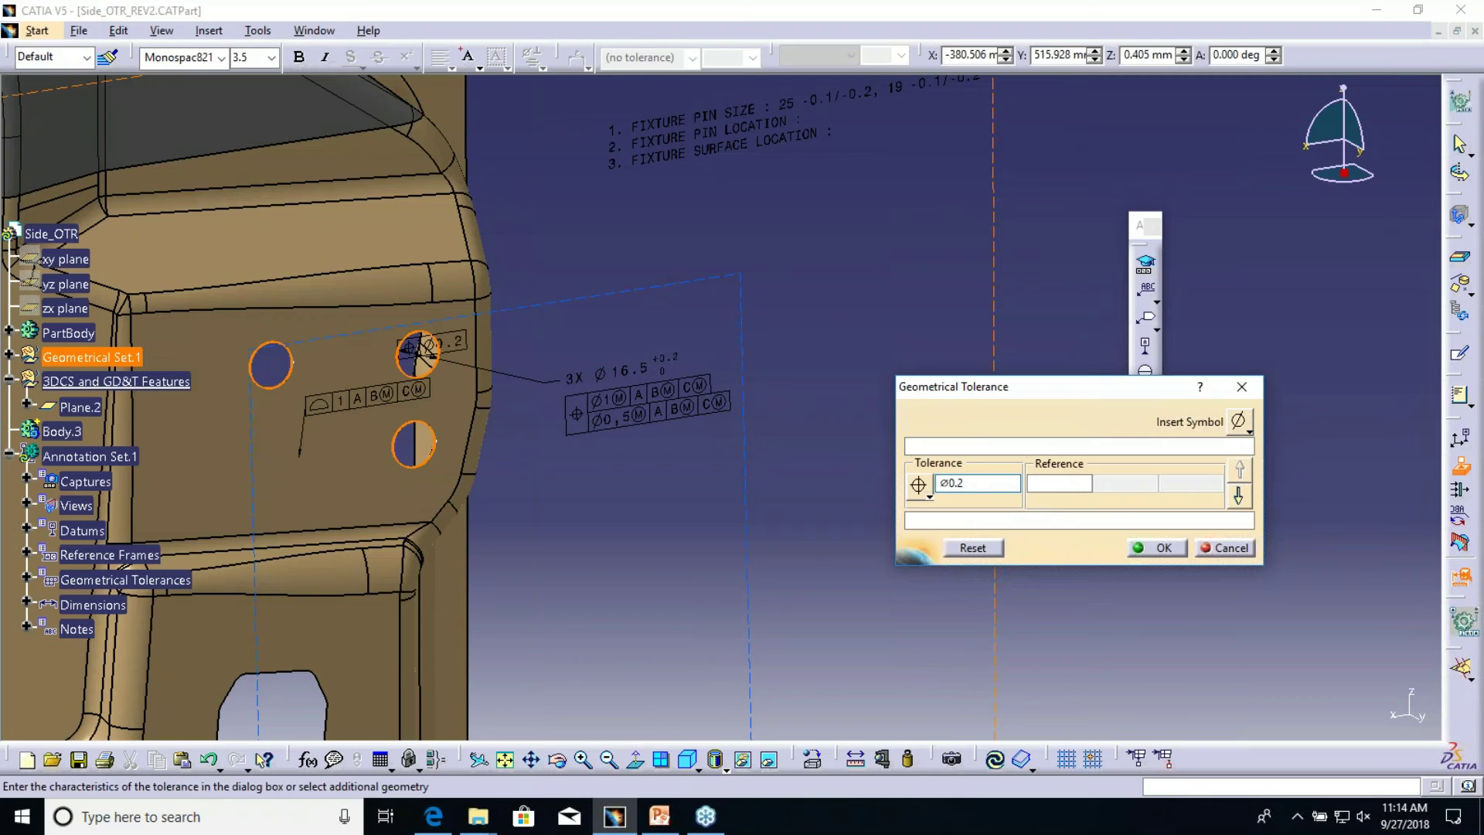
left_click(1251, 425)
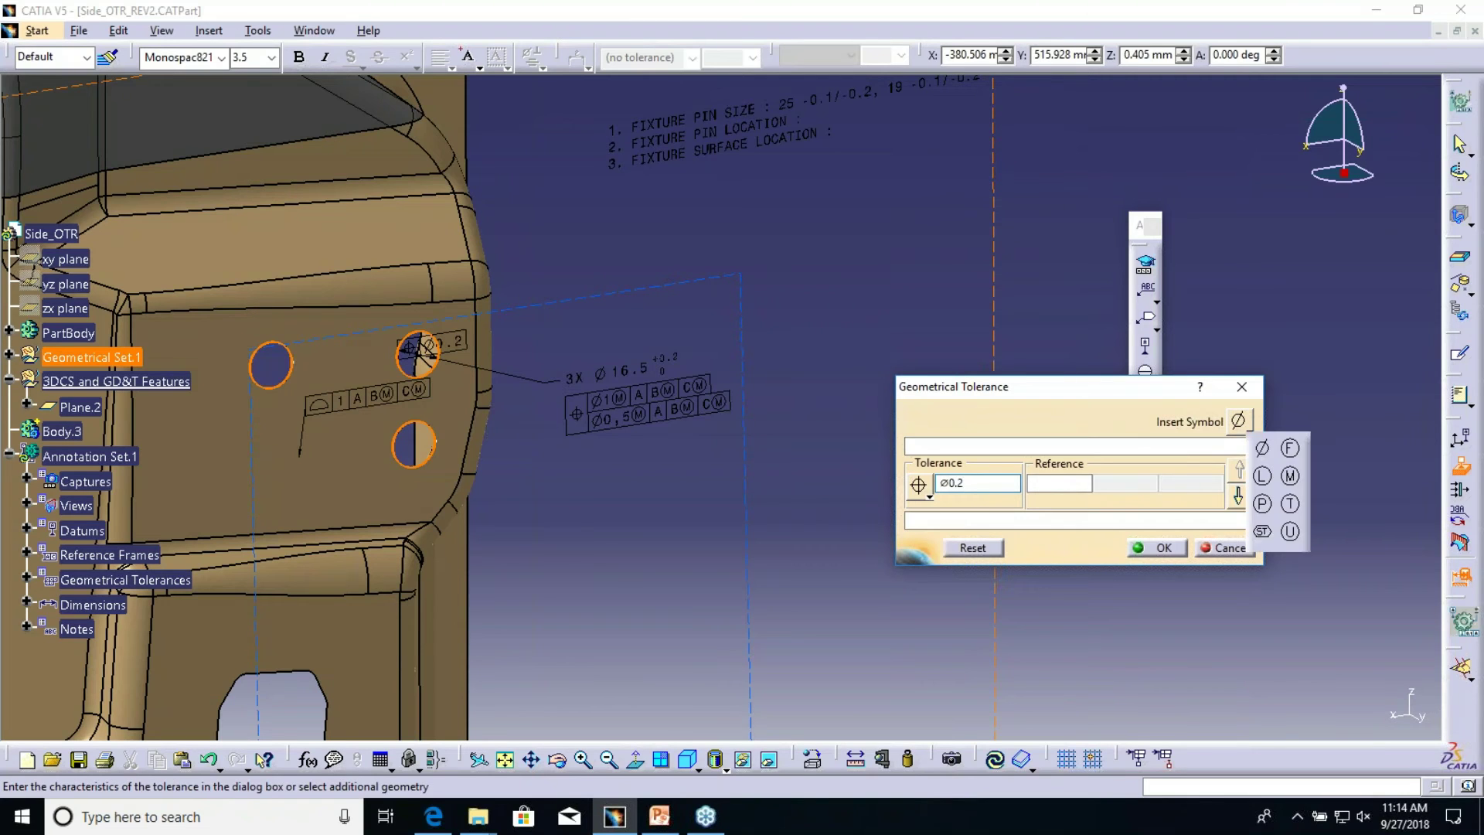
left_click(1291, 477)
- Add datum references A, B(M) and C(M), then create the position tolerance
key("Tab")
type("A")
key("Tab")
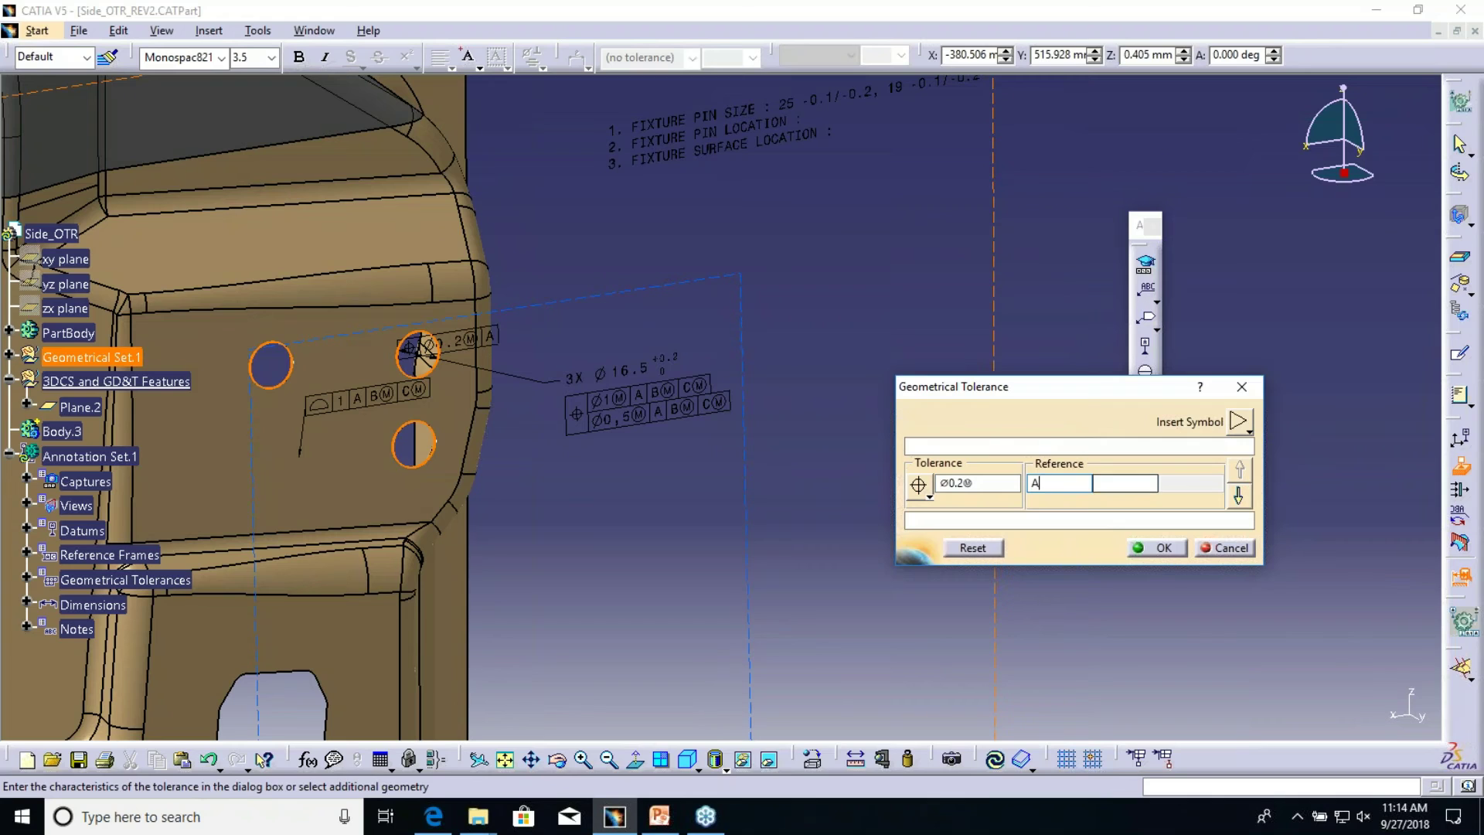
type("B")
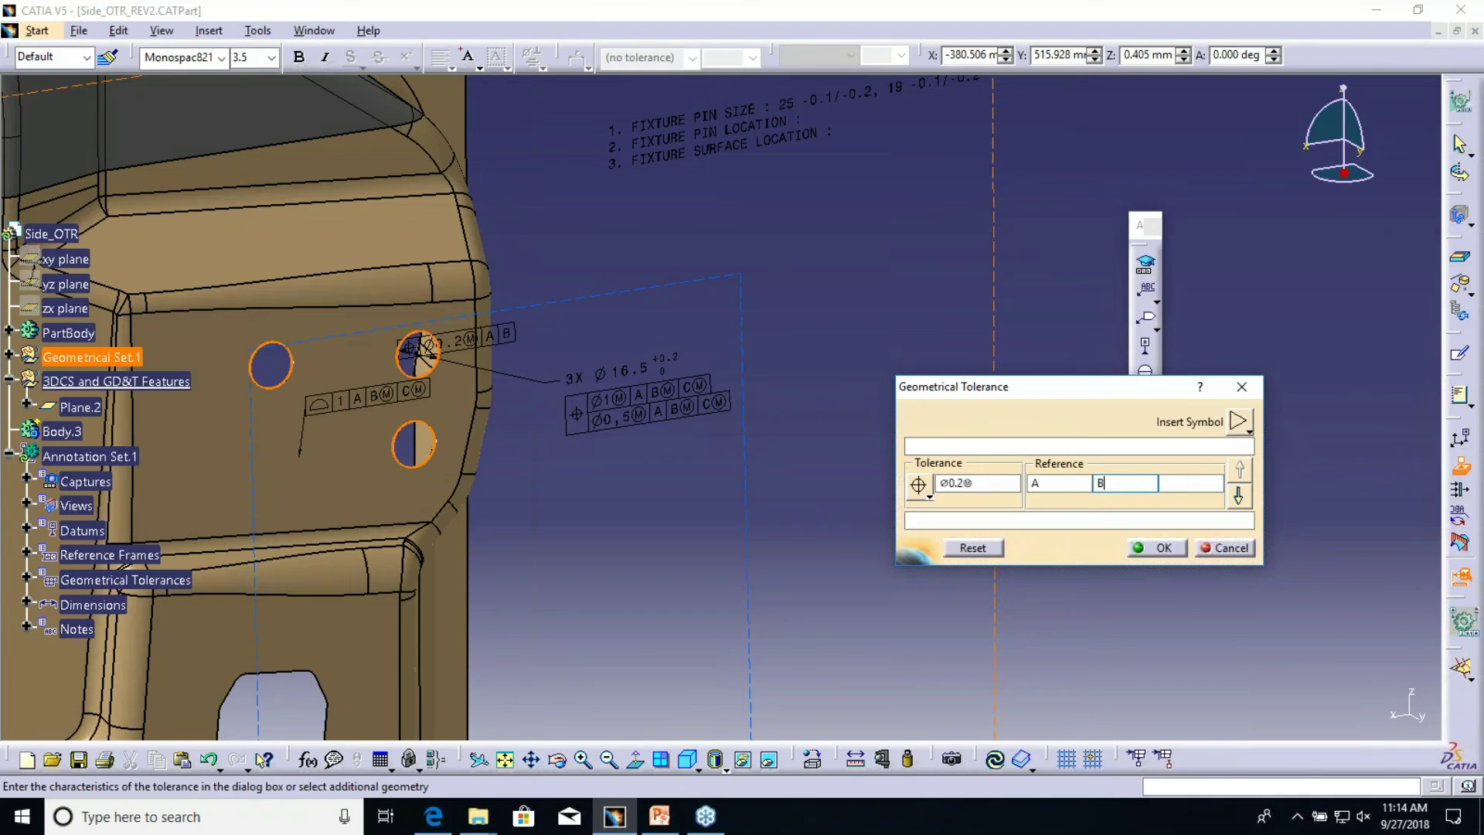
left_click(1239, 422)
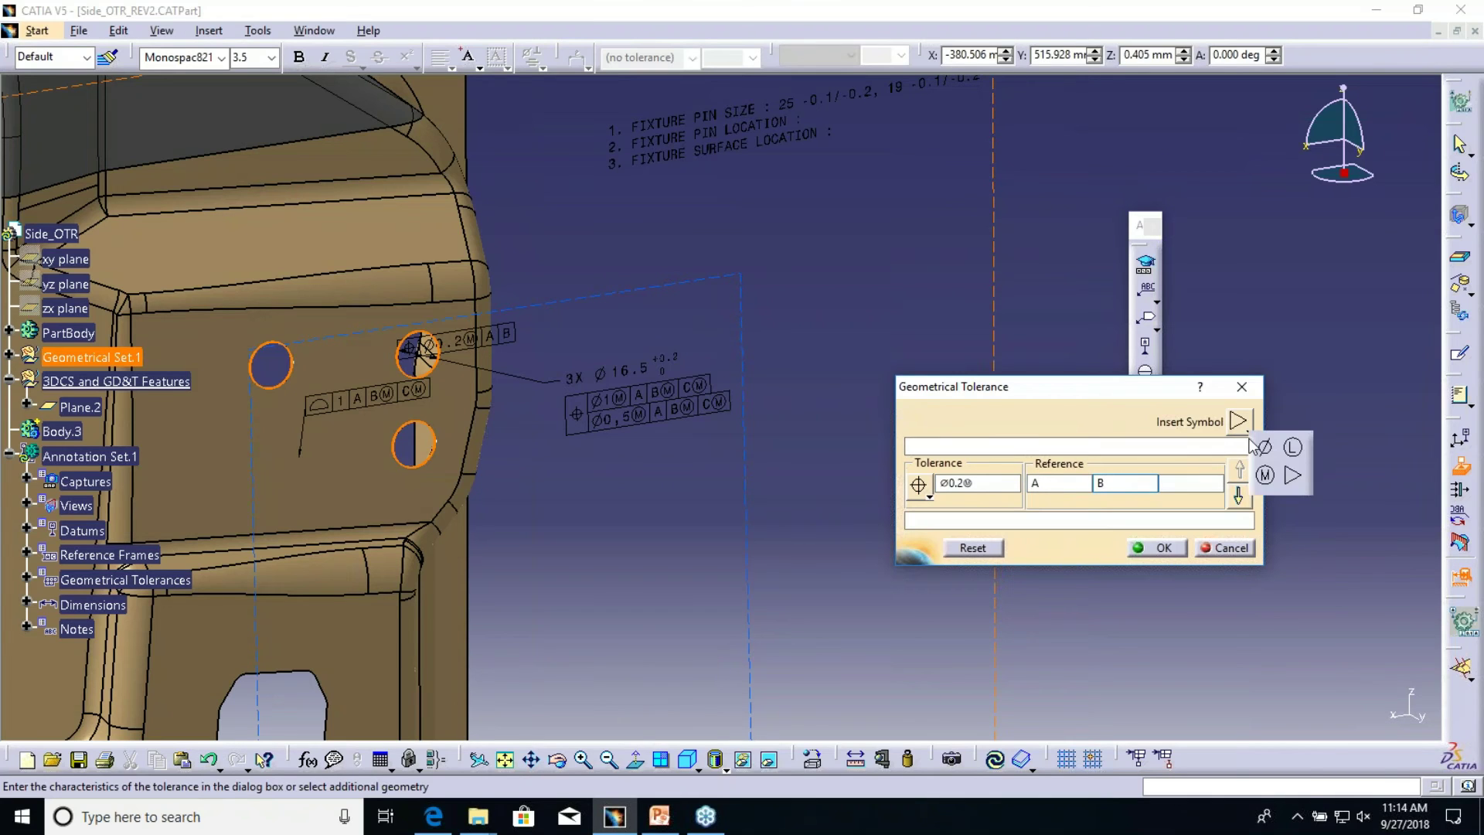
left_click(1267, 476)
key("Tab")
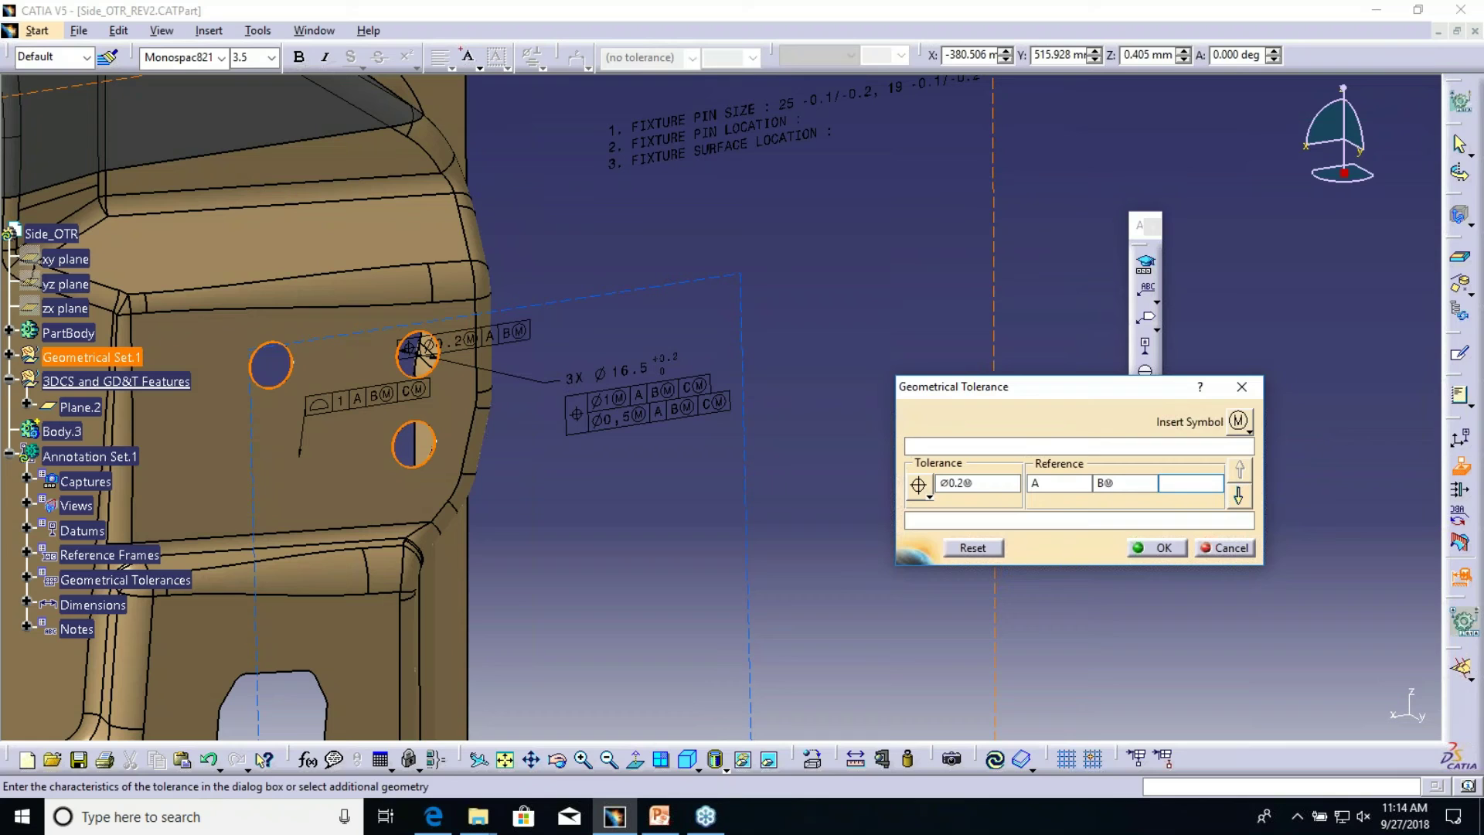
type("C")
left_click(1239, 422)
left_click(1267, 477)
left_click(1157, 547)
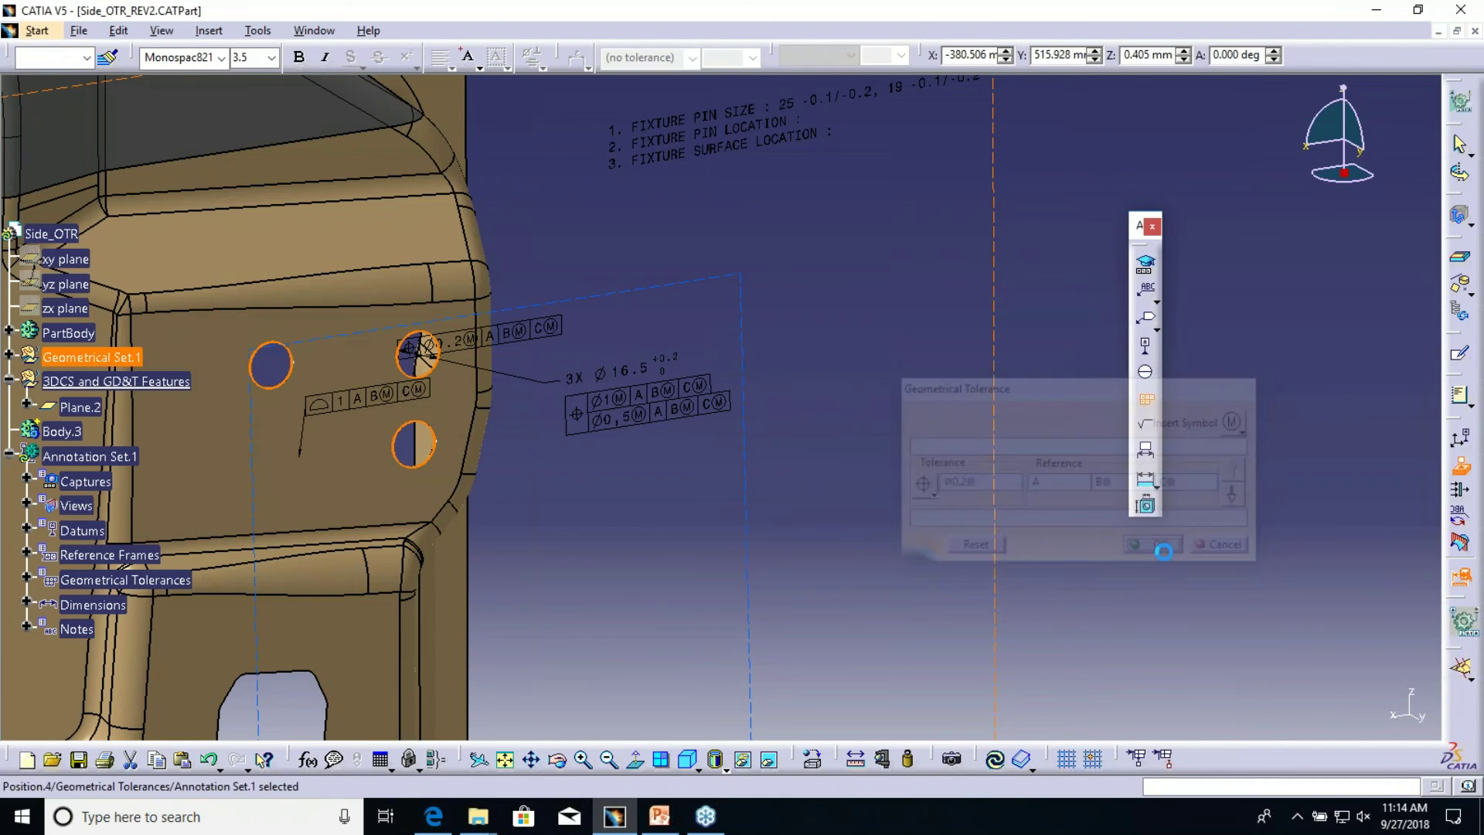
- Drag the Ø0.2 position frame upward, clear of the hole callout, and close its properties unchanged
left_click_drag(513, 333, 652, 248)
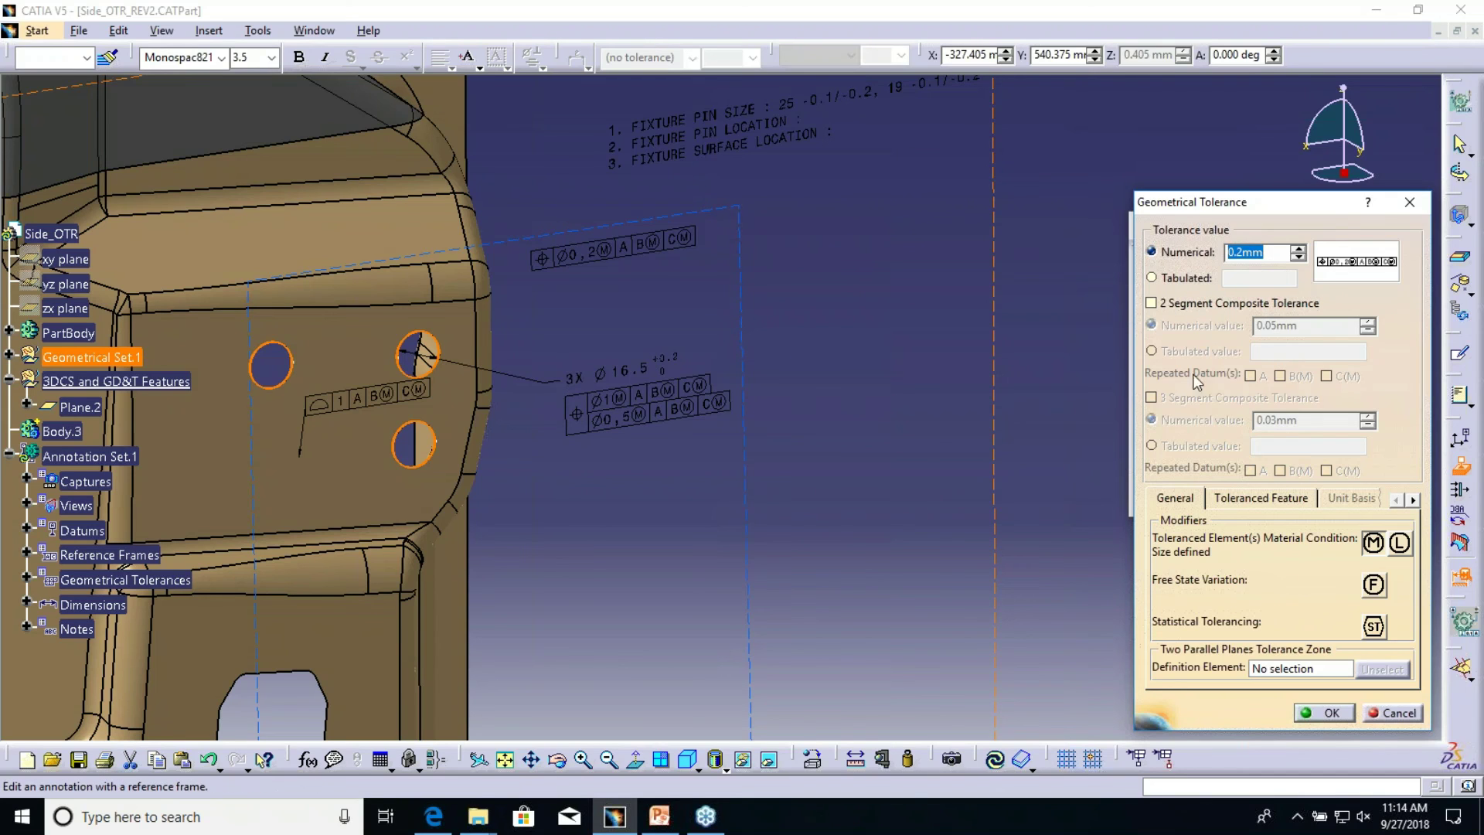
left_click(1387, 716)
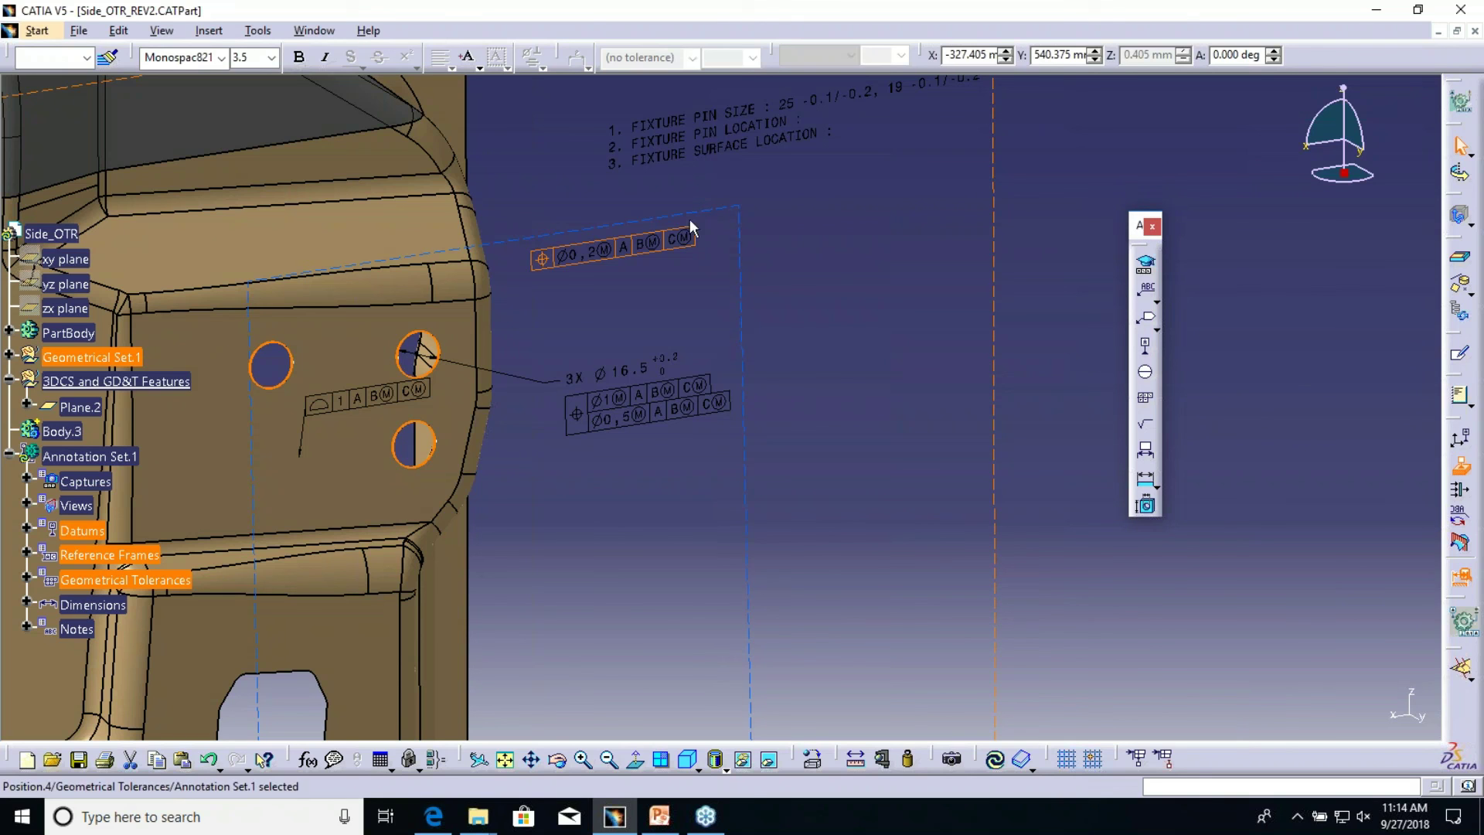
- Delete the Ø0.2 A|B(M)|C(M) position frame, confirm, and reopen the Tolerancing Advisor
right_click(610, 250)
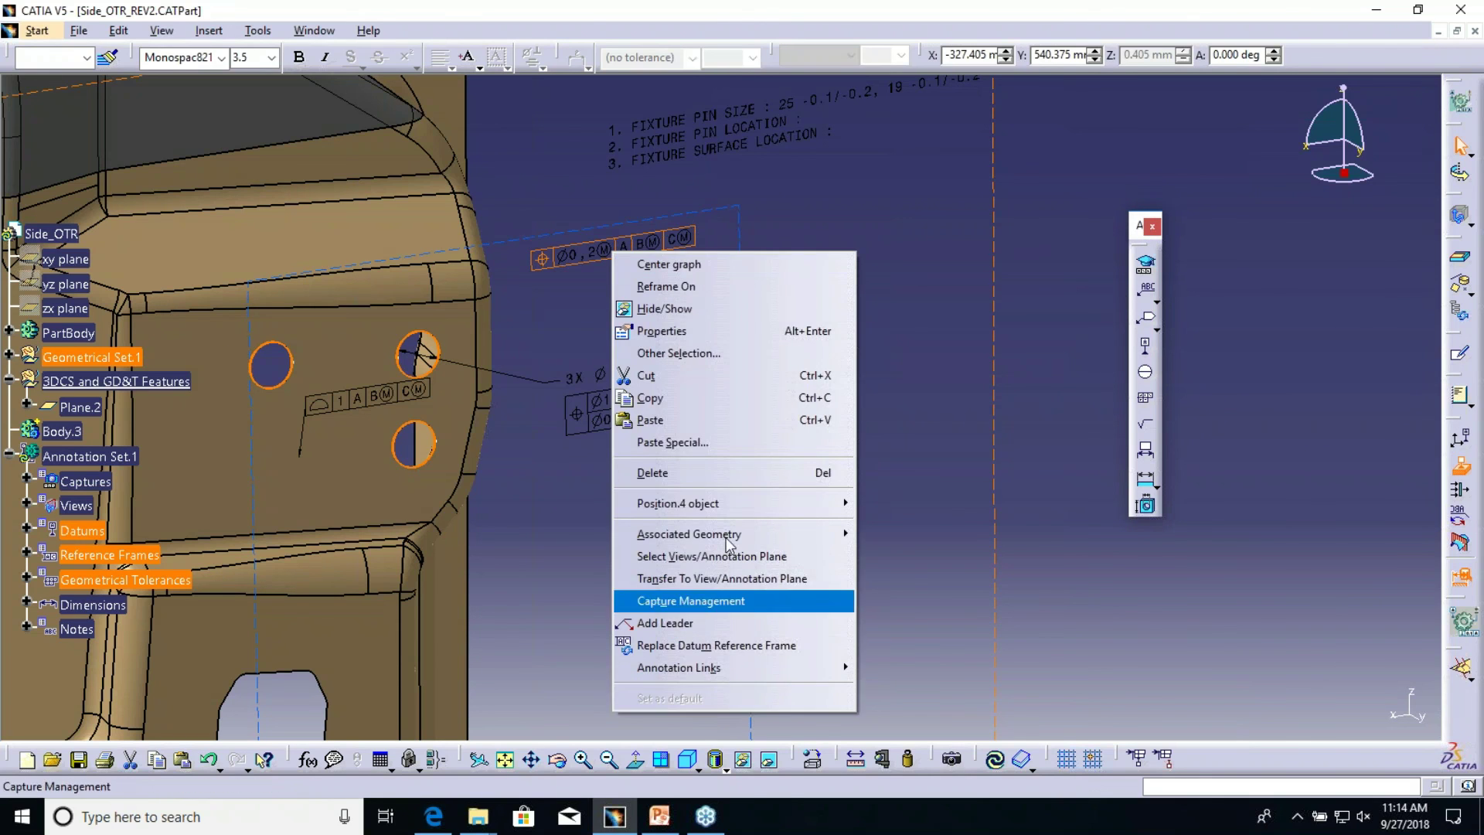
left_click(653, 472)
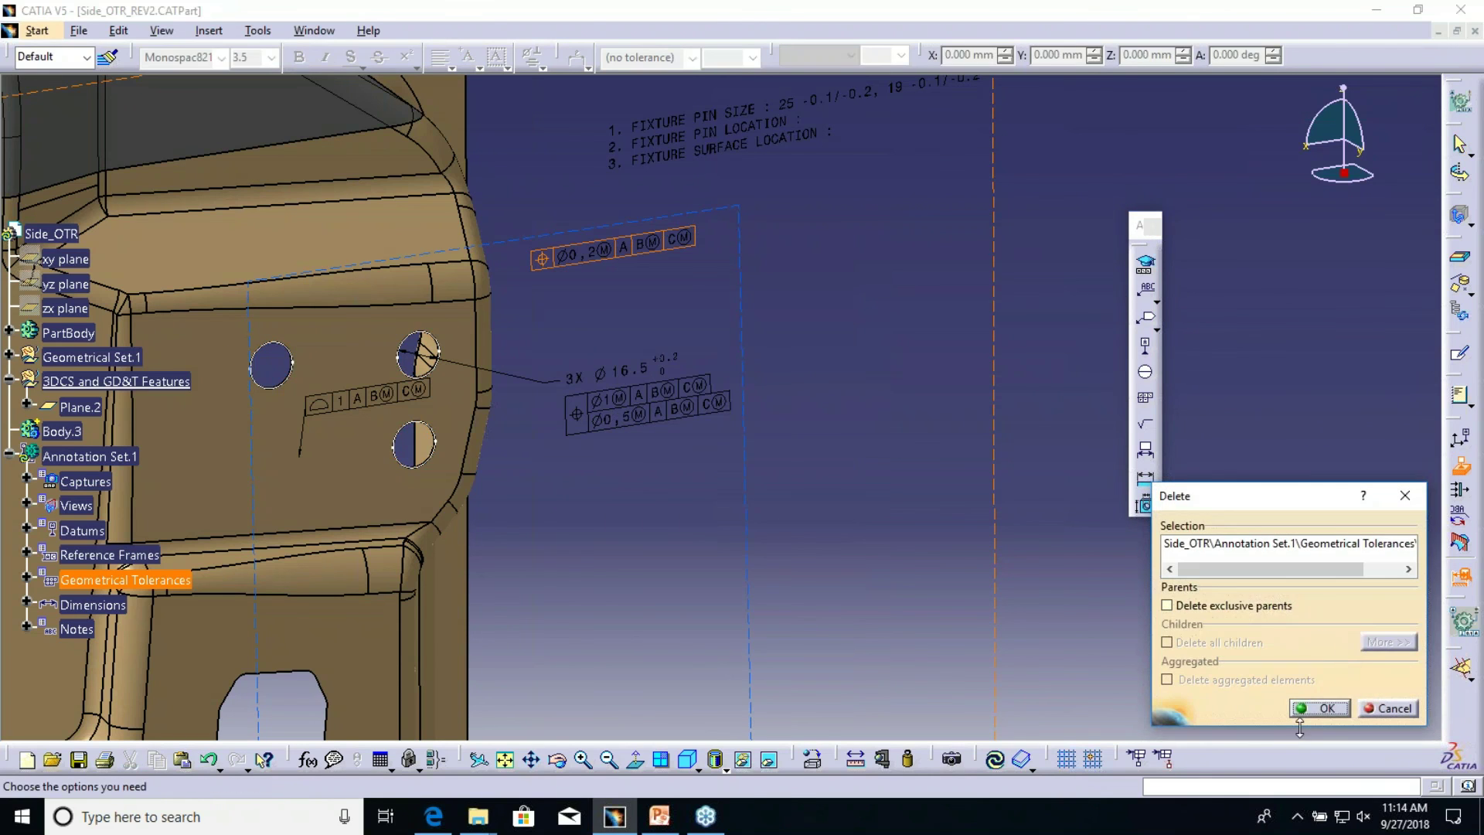
left_click(1318, 708)
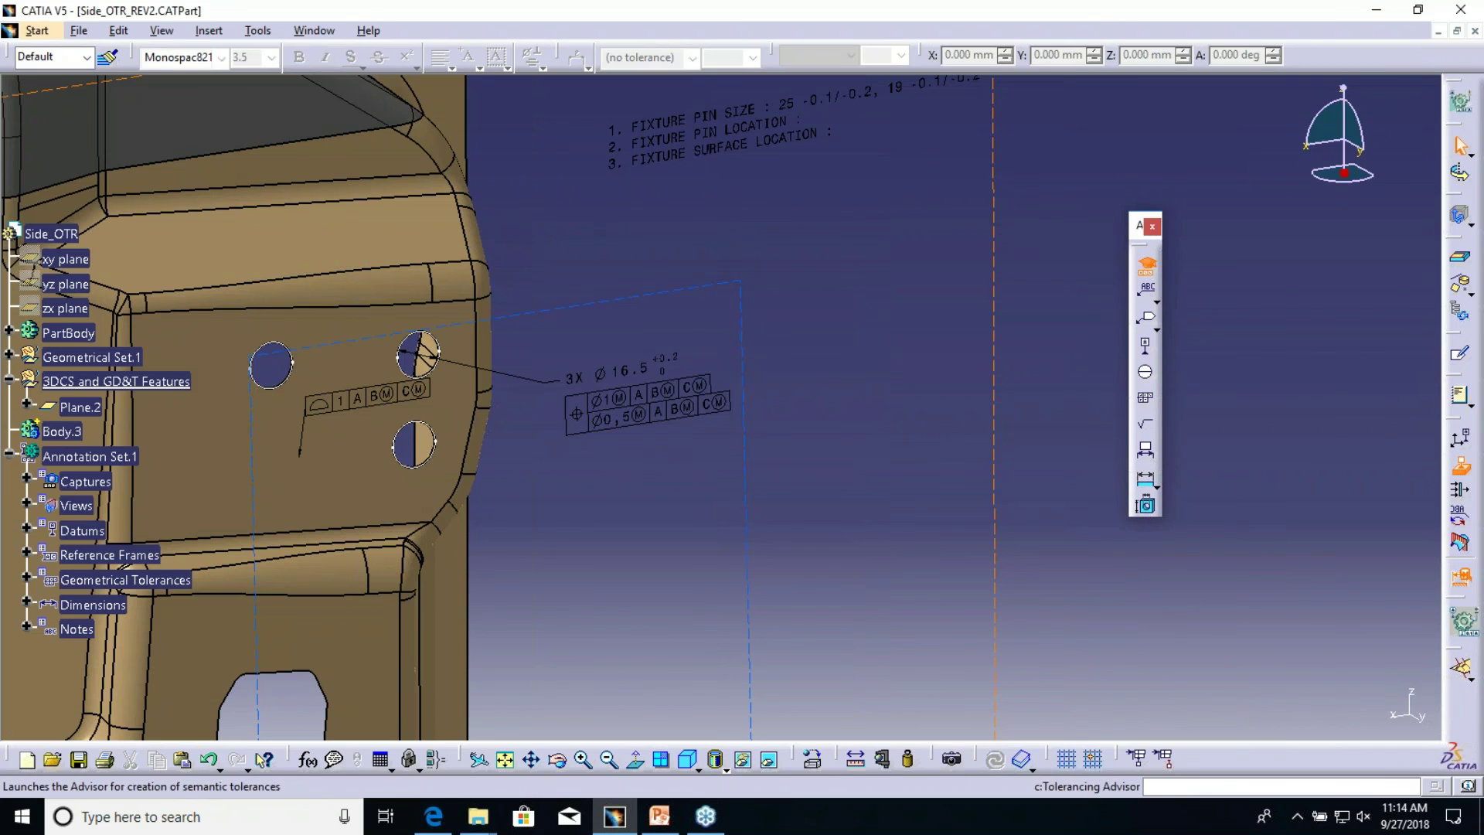
left_click(1145, 264)
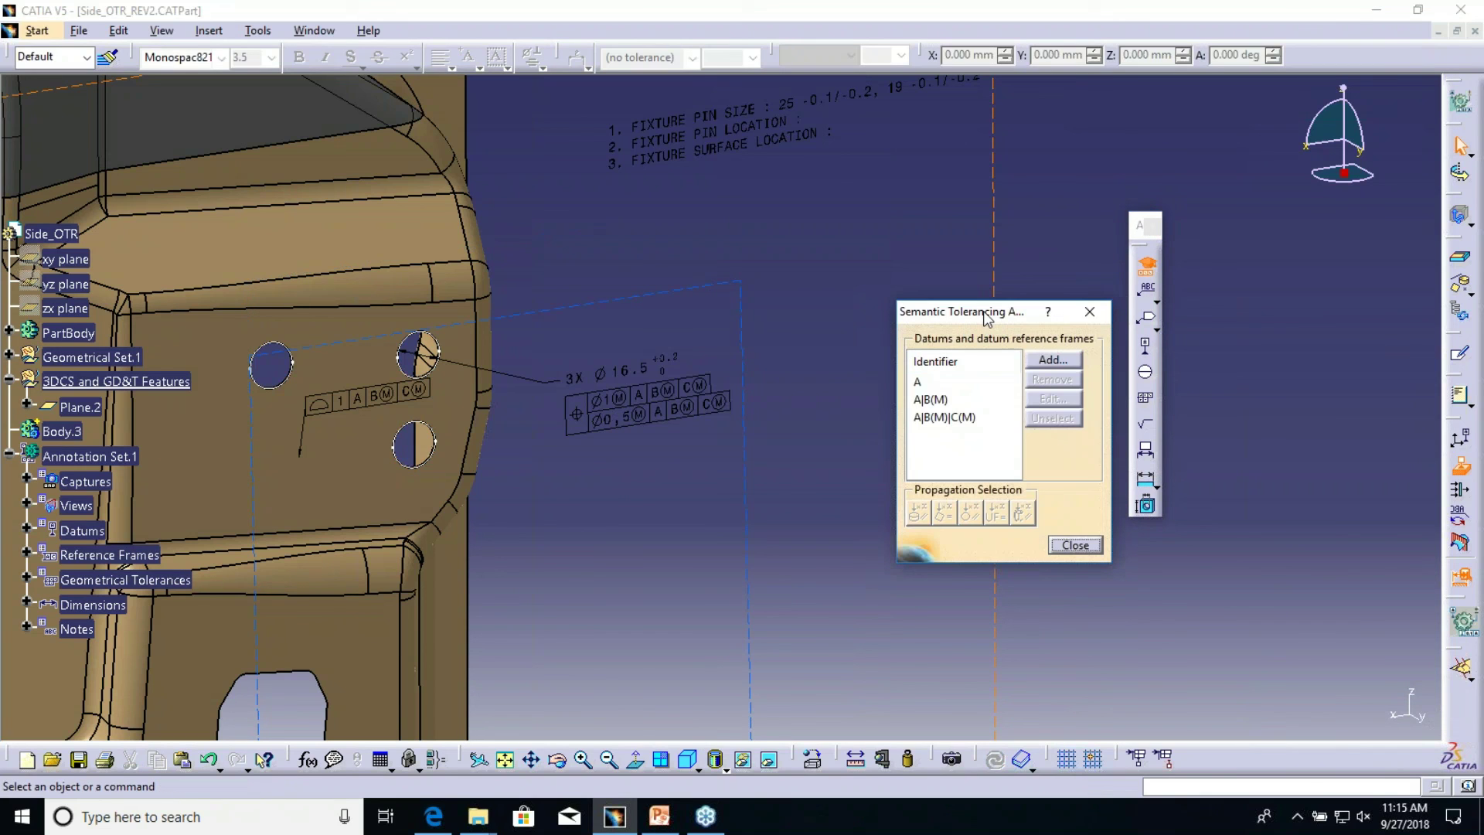